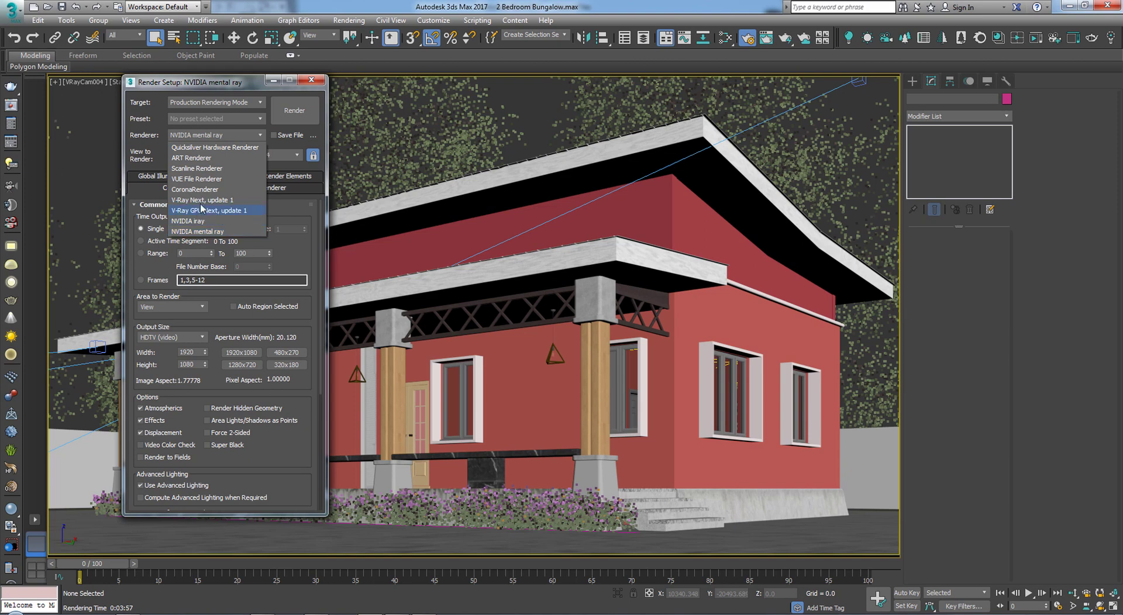
- Switch the renderer to V-Ray Next, update 1 and use a Bucket image sampler with max subdivs 4
{"action": "left_click", "coordinate": [233, 201]}
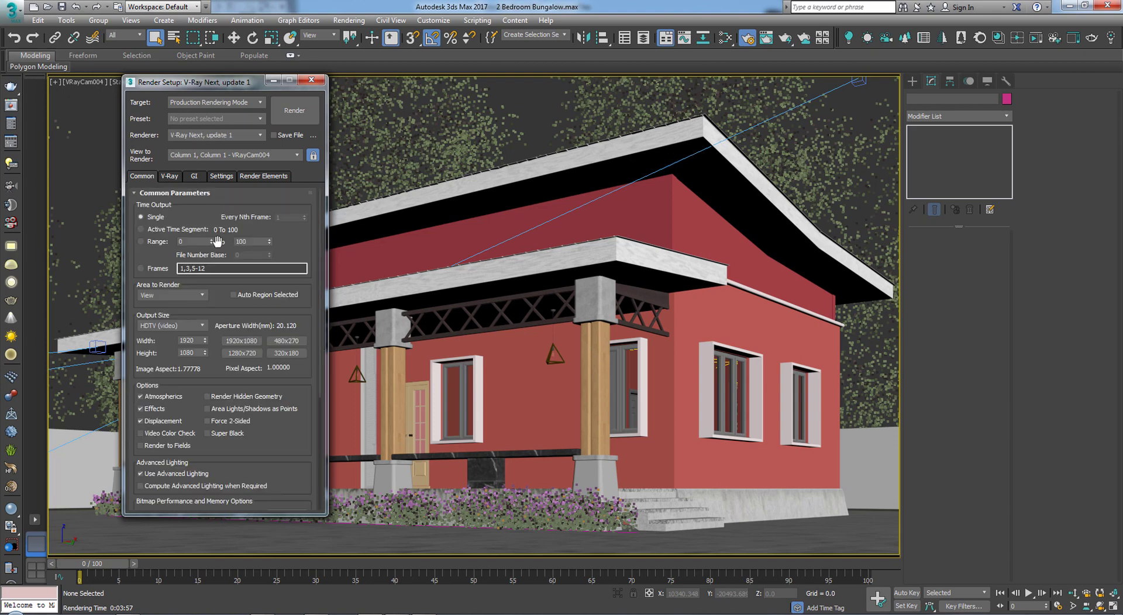
{"action": "left_click", "coordinate": [171, 177]}
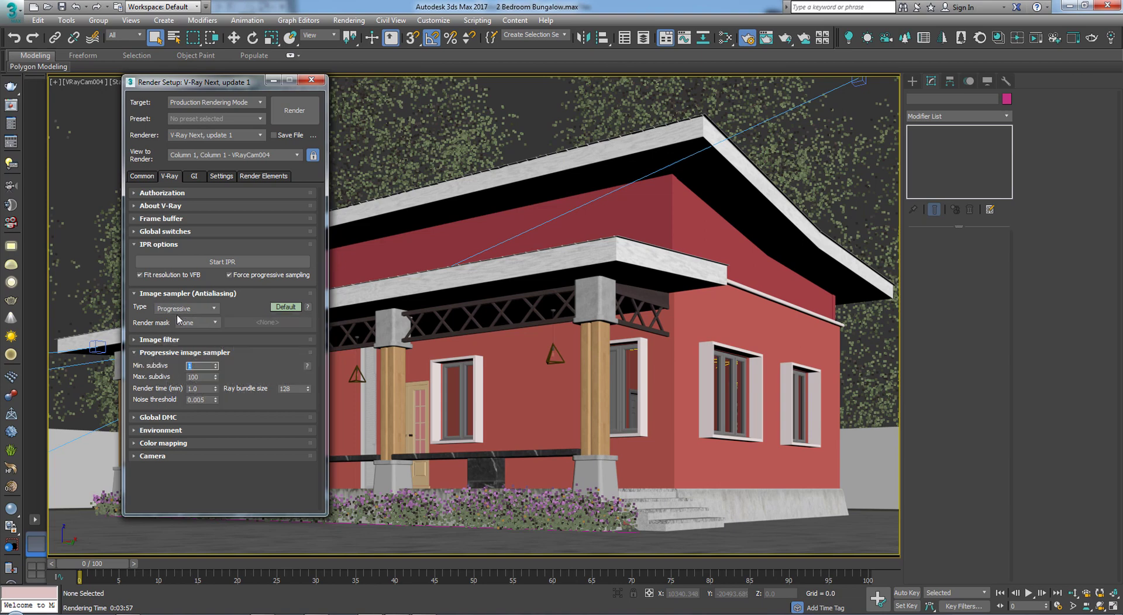
{"action": "left_click", "coordinate": [198, 309]}
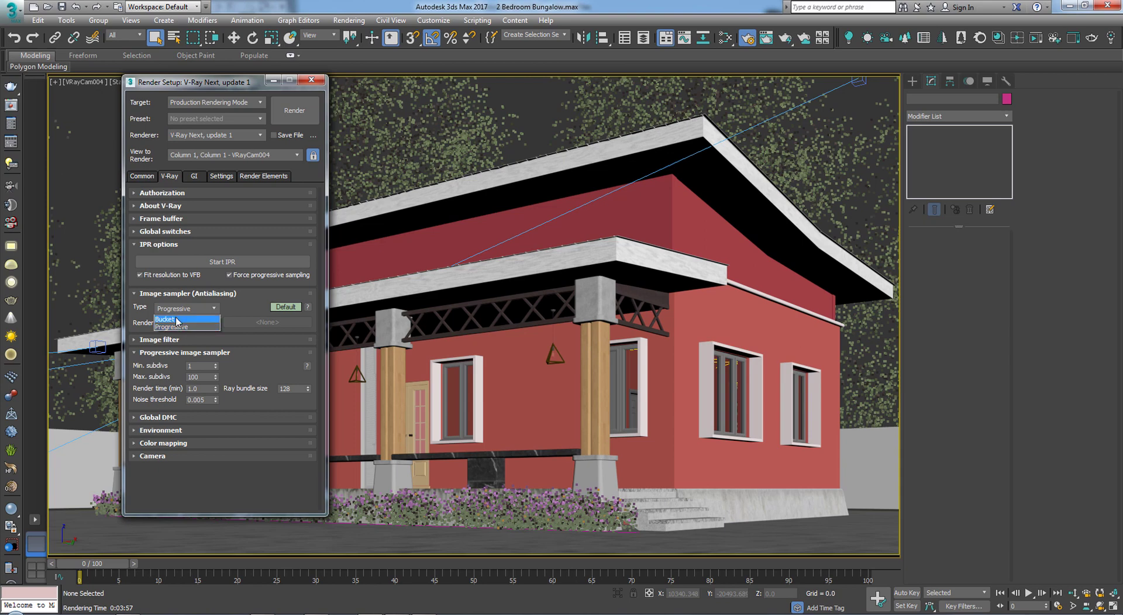
{"action": "left_click", "coordinate": [226, 307]}
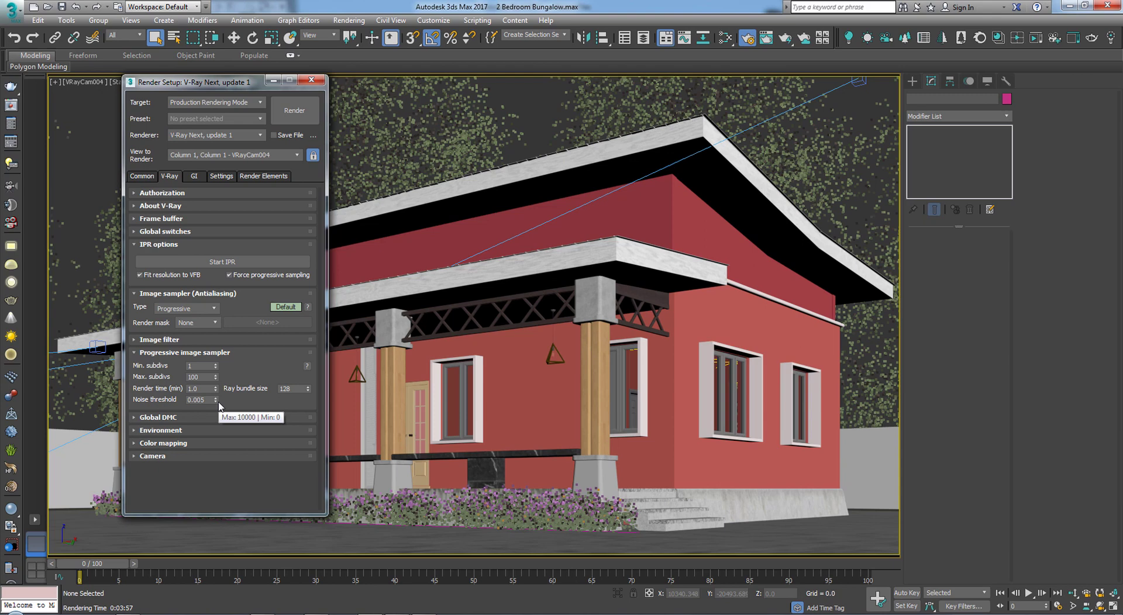
{"action": "left_click", "coordinate": [199, 309]}
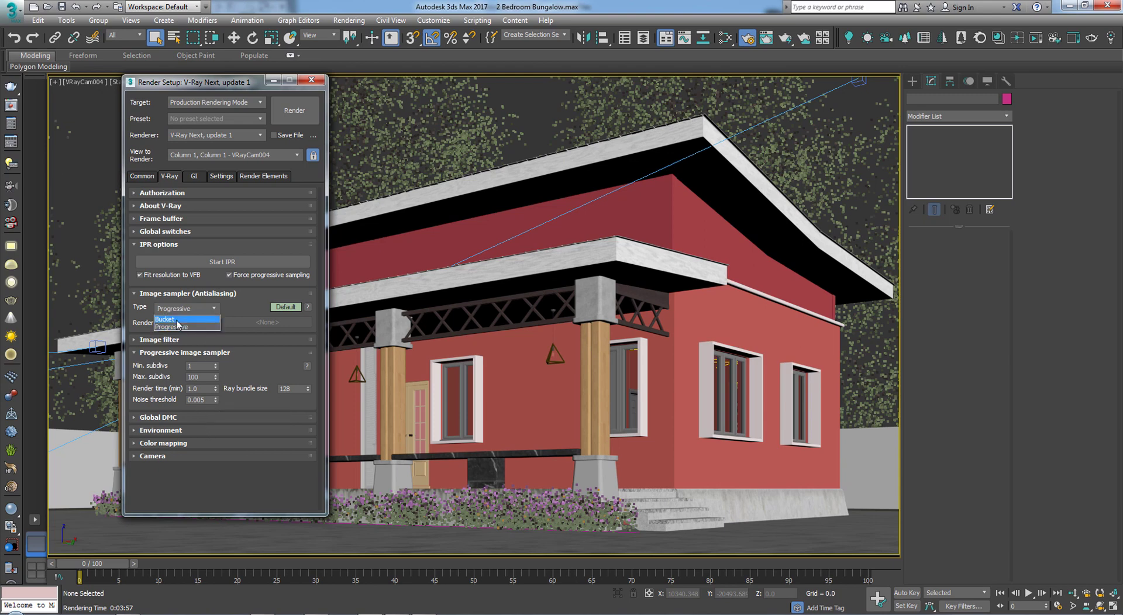
{"action": "left_click", "coordinate": [176, 320]}
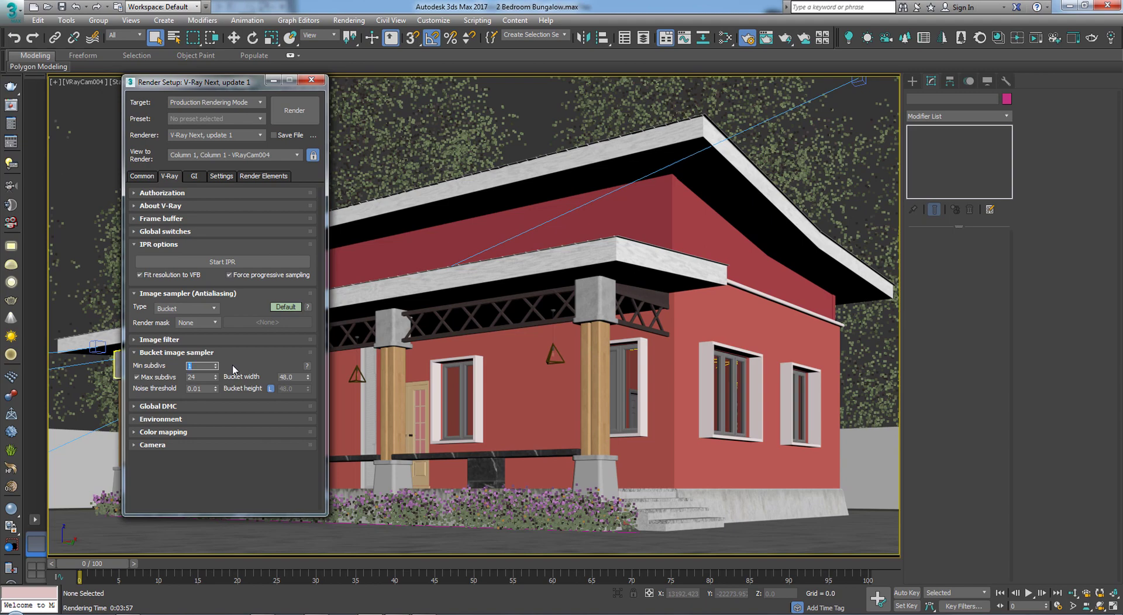
{"action": "double_click", "coordinate": [199, 378]}
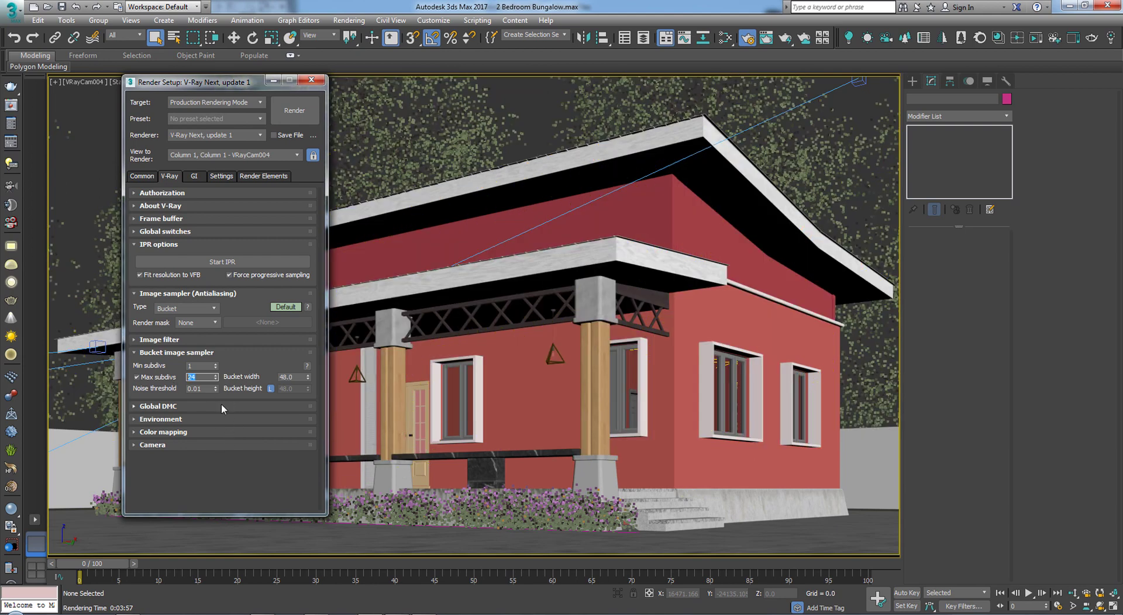
- Set the V-Ray color mapping type to Exponential and move the render settings window aside
{"action": "left_click", "coordinate": [157, 433]}
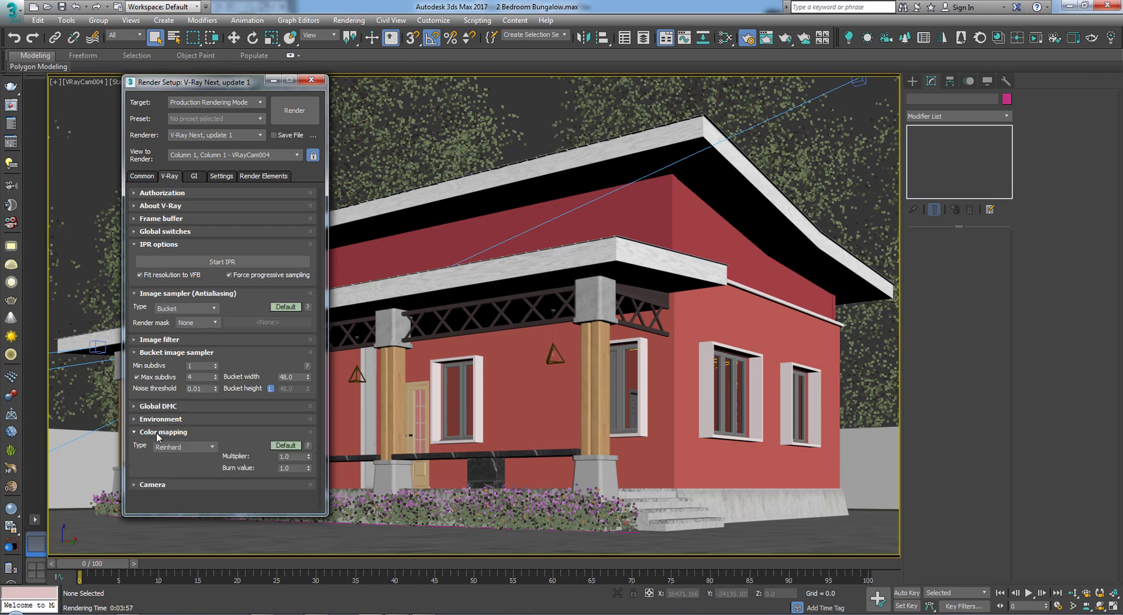
{"action": "left_click", "coordinate": [174, 447]}
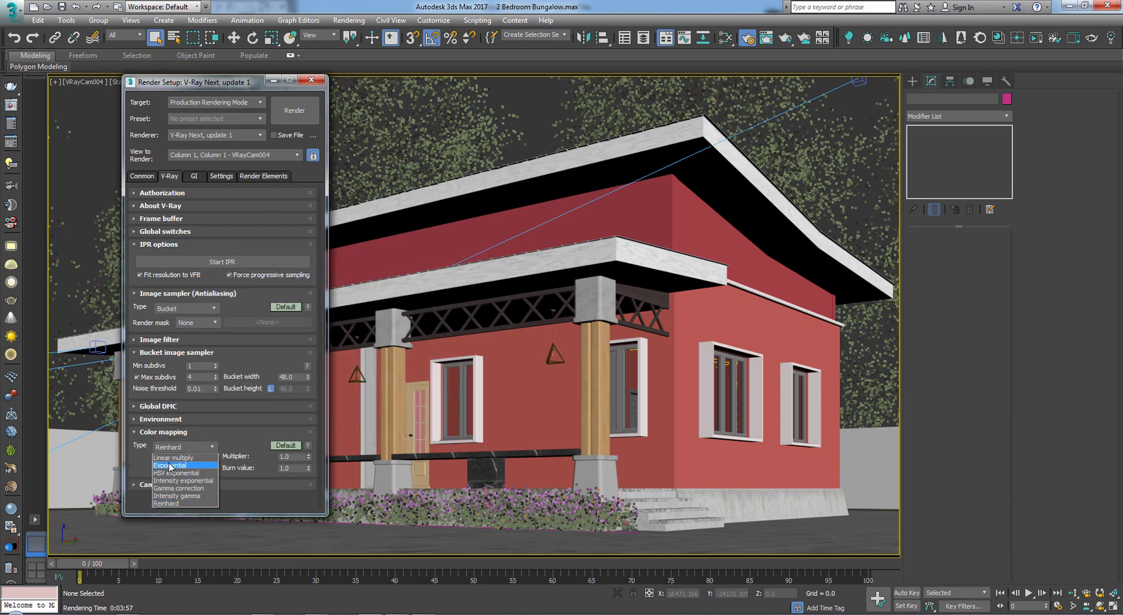
{"action": "left_click", "coordinate": [173, 458]}
{"action": "left_click", "coordinate": [175, 448]}
{"action": "left_click", "coordinate": [170, 468]}
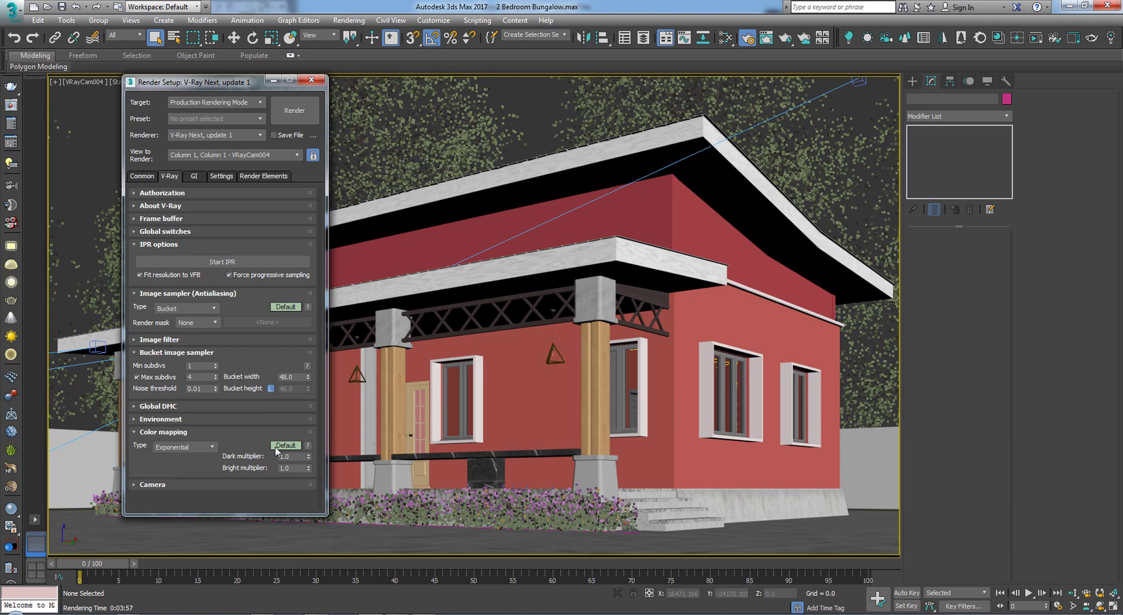
{"action": "left_click_drag", "start_coordinate": [195, 82], "coordinate": [584, 104]}
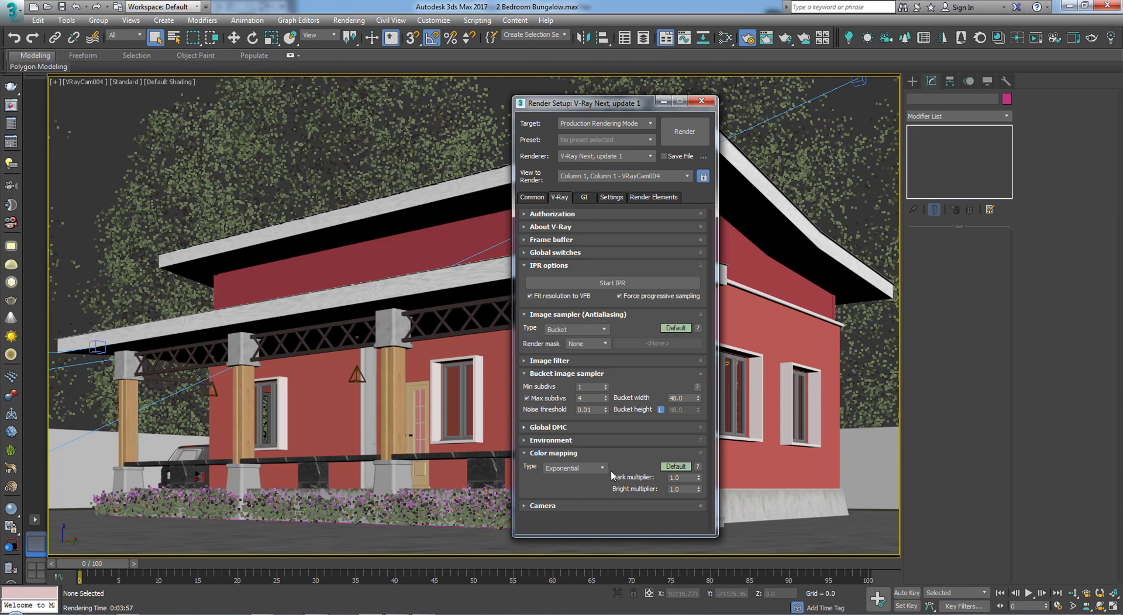
{"action": "mouse_move", "coordinate": [600, 478]}
- Set the primary global illumination engine to Irradiance map and expand the irradiance map settings
{"action": "left_click", "coordinate": [584, 197]}
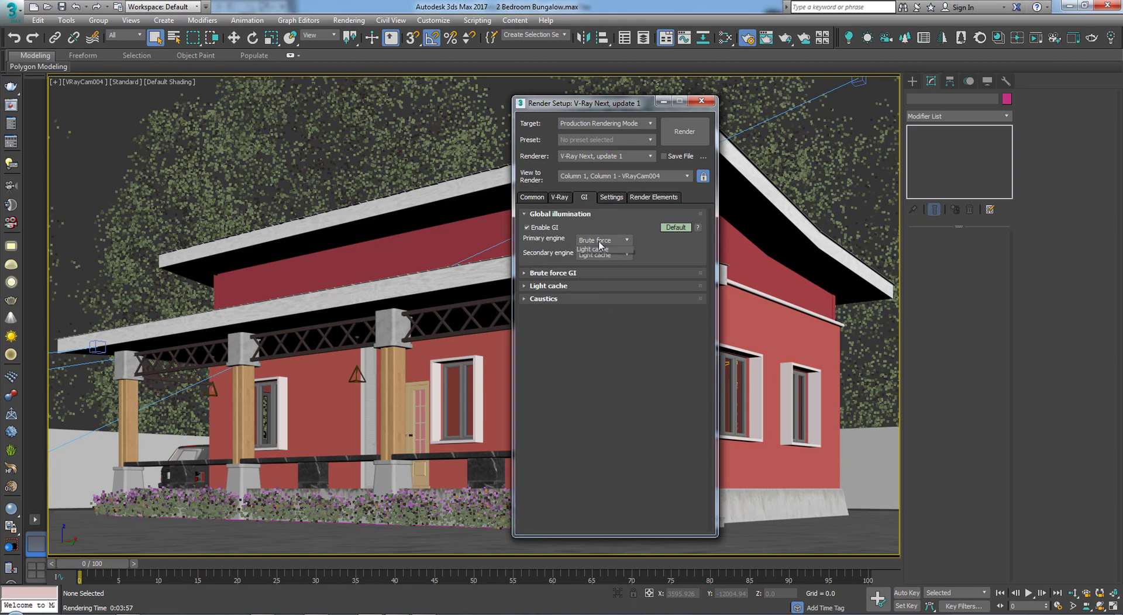
{"action": "left_click", "coordinate": [603, 254]}
{"action": "left_click", "coordinate": [609, 251]}
{"action": "left_click", "coordinate": [548, 273]}
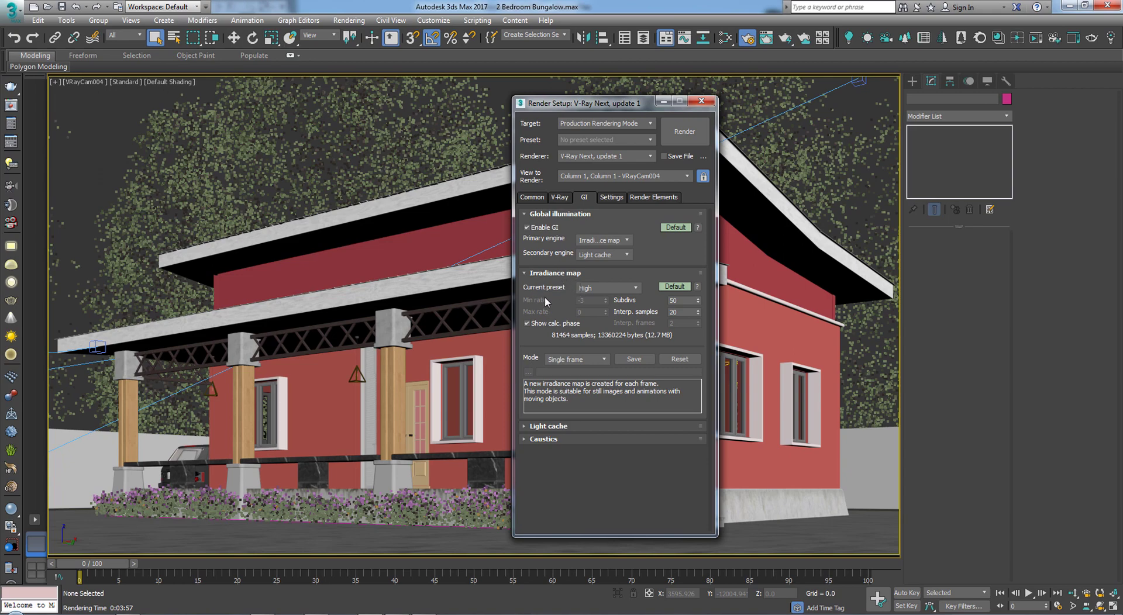
- Set the irradiance map preset to Low and open the light cache subdivs value for editing
{"action": "left_click", "coordinate": [620, 290]}
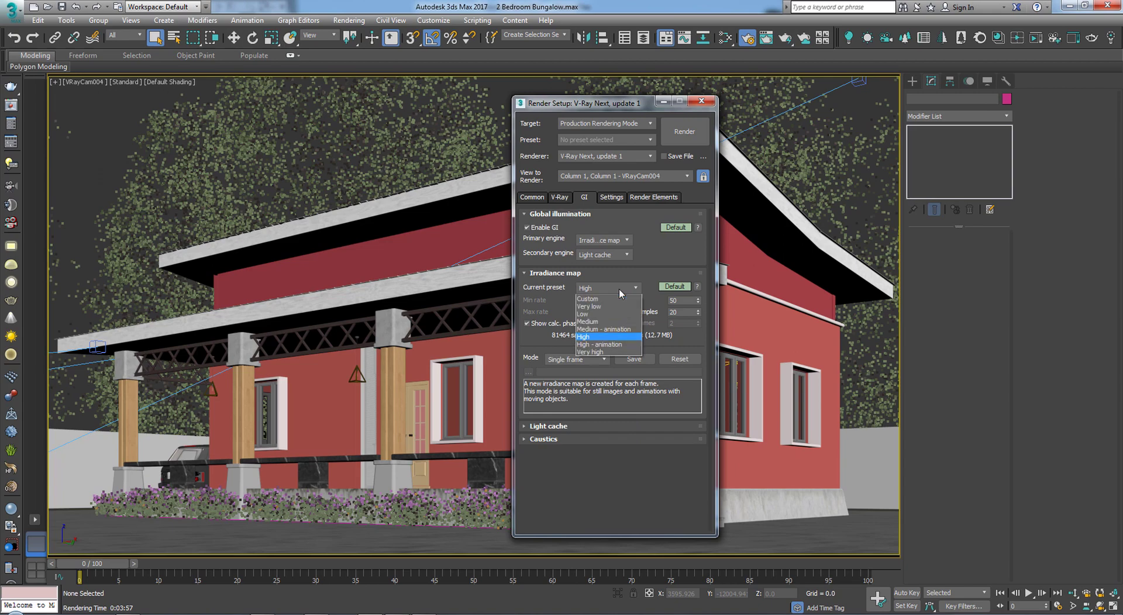
{"action": "left_click", "coordinate": [604, 316]}
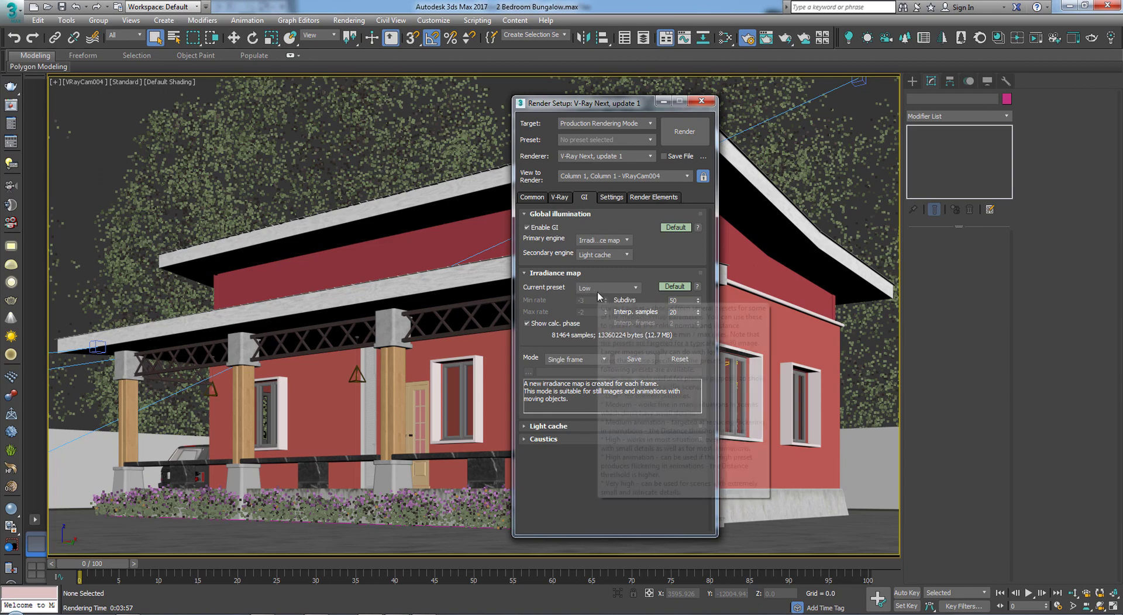
{"action": "left_click", "coordinate": [597, 291]}
{"action": "left_click", "coordinate": [594, 300]}
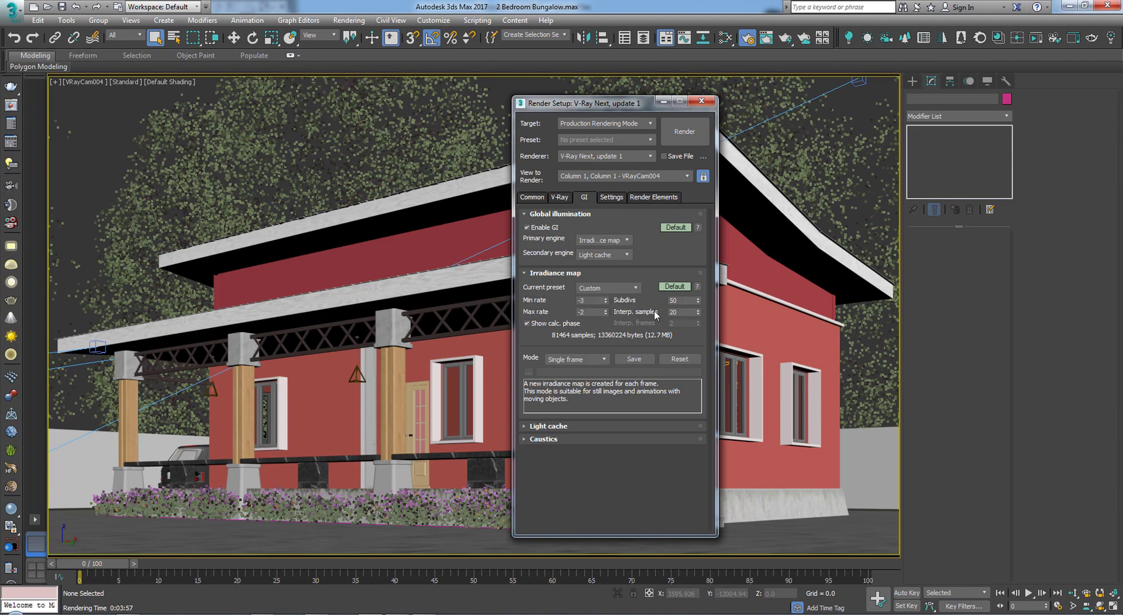
{"action": "left_click", "coordinate": [622, 290]}
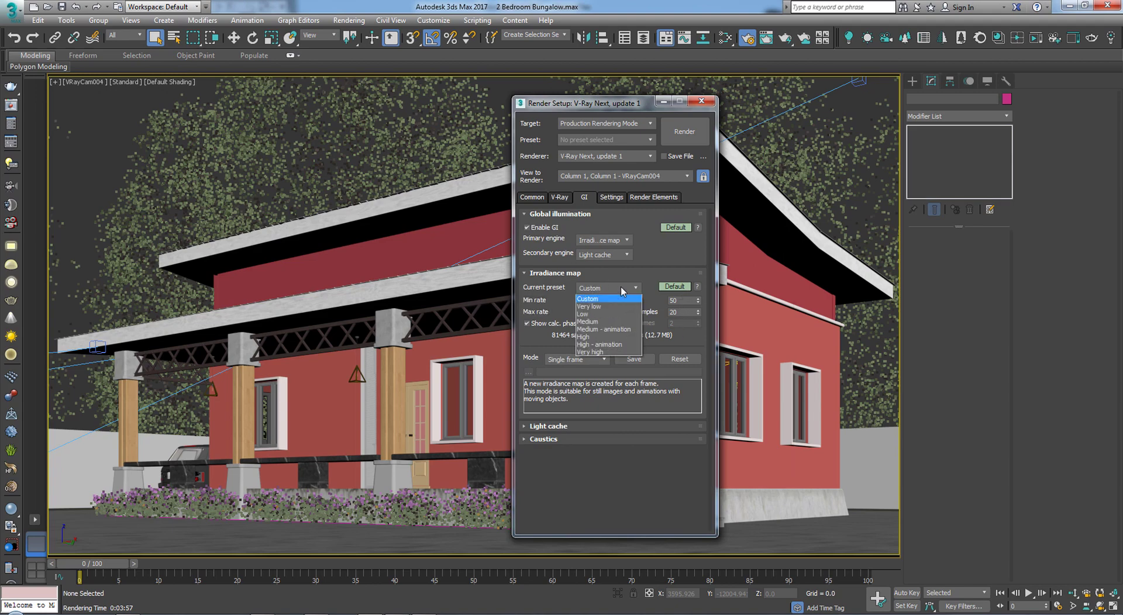
{"action": "left_click", "coordinate": [604, 316]}
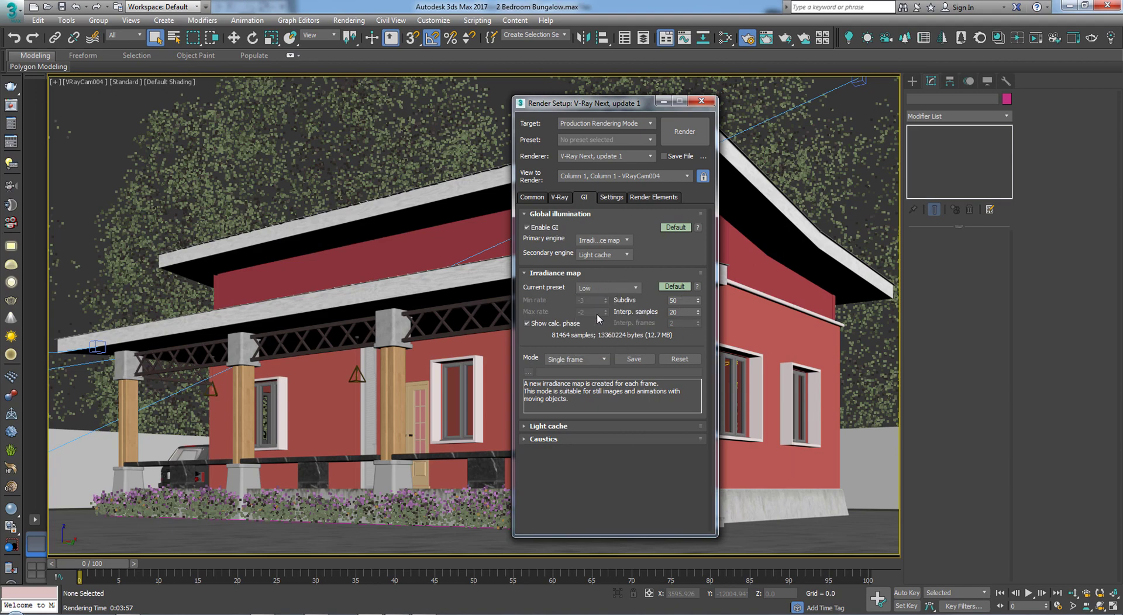
{"action": "left_click", "coordinate": [535, 427]}
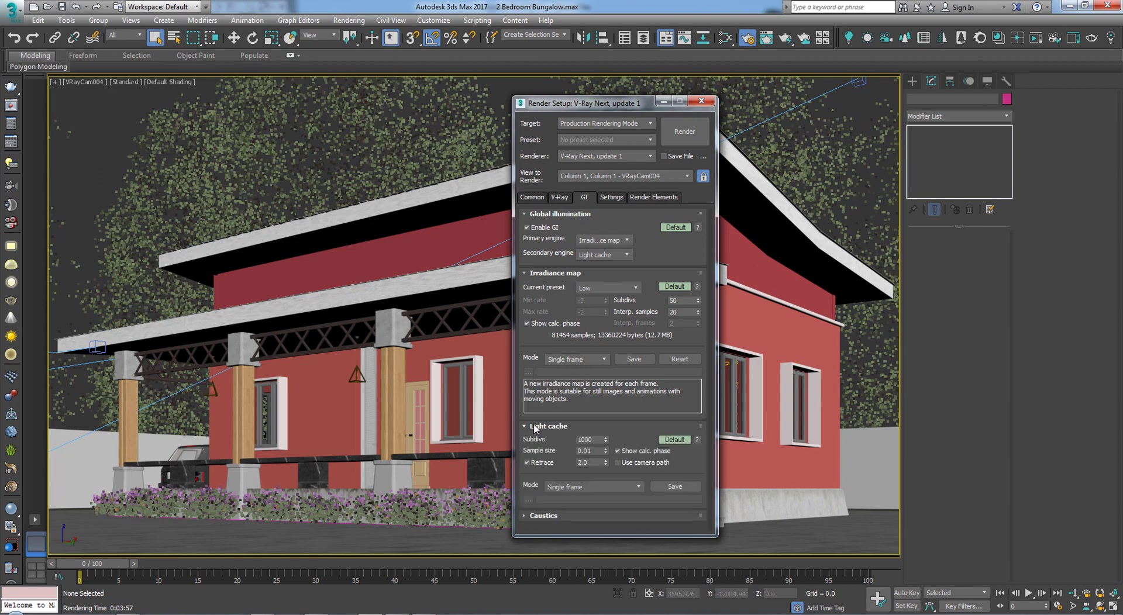
{"action": "double_click", "coordinate": [578, 440]}
- Enable the material override in V-Ray's global switches and stop the running test render
{"action": "left_click", "coordinate": [559, 198]}
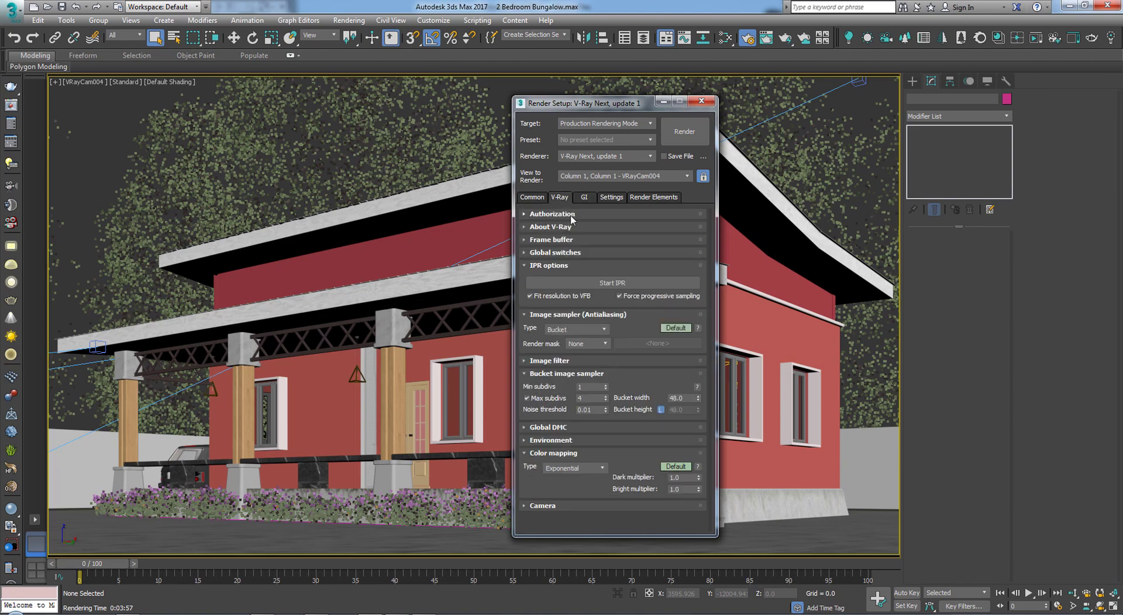
{"action": "left_click_drag", "start_coordinate": [587, 106], "coordinate": [206, 141]}
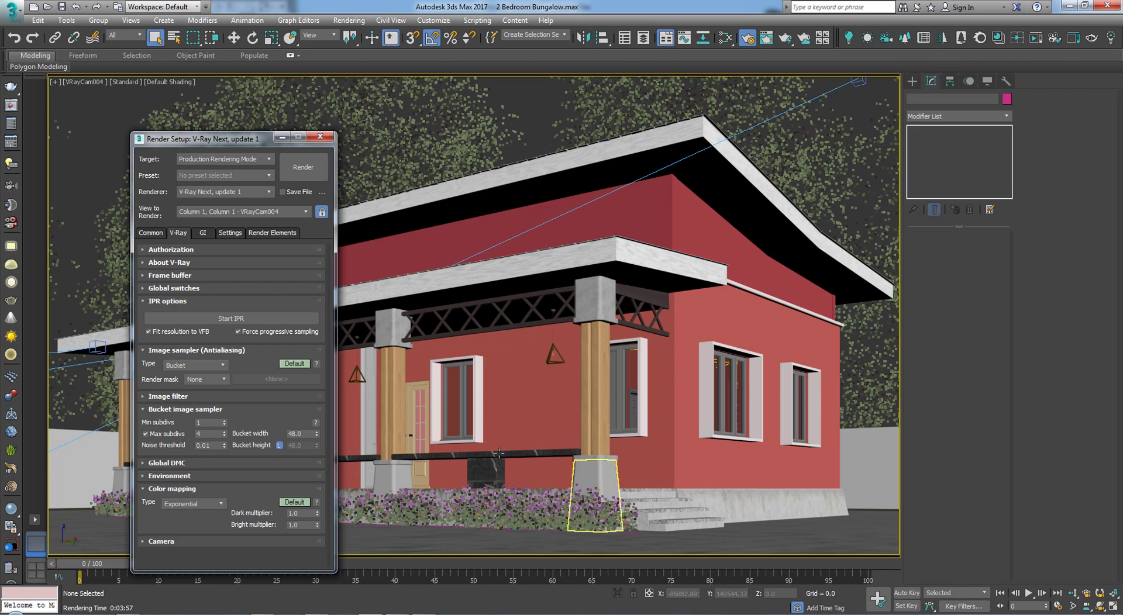
{"action": "left_click", "coordinate": [145, 289]}
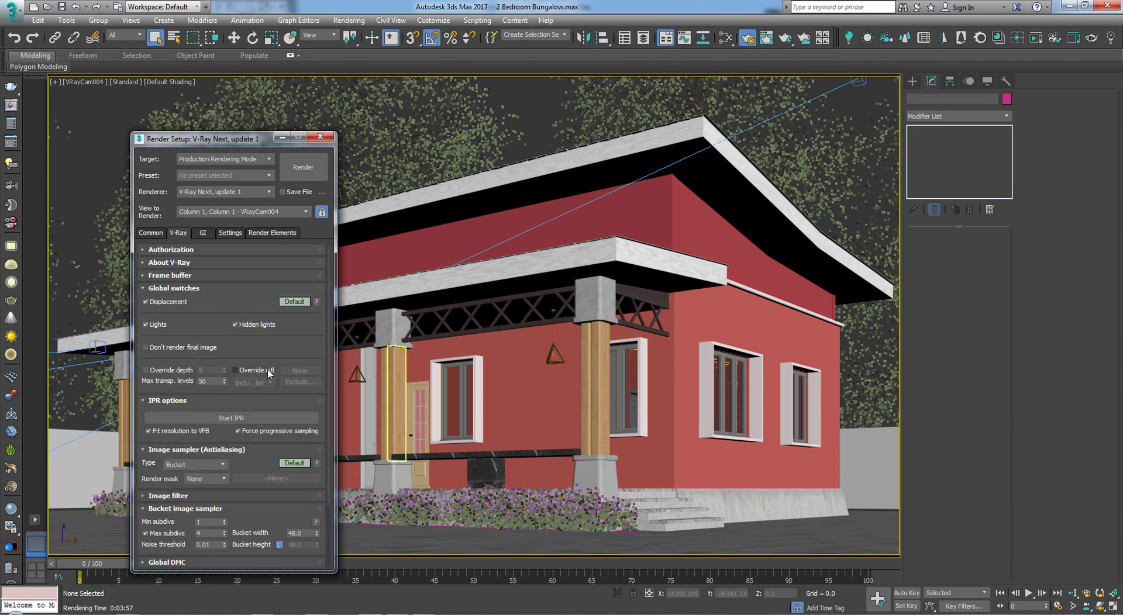
{"action": "left_click", "coordinate": [237, 371]}
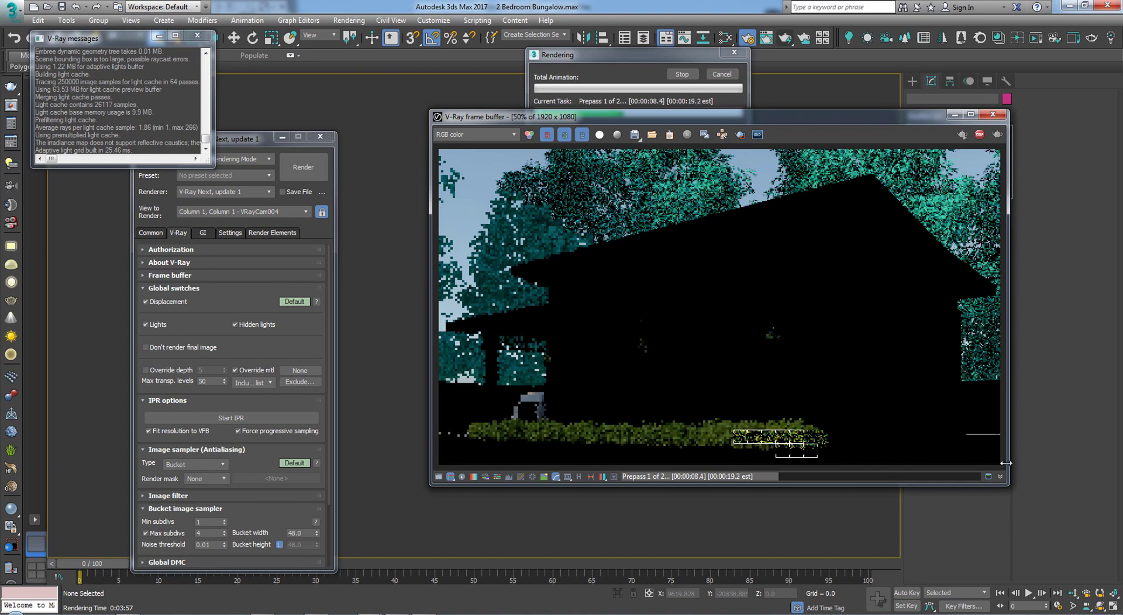
{"action": "left_click", "coordinate": [980, 135]}
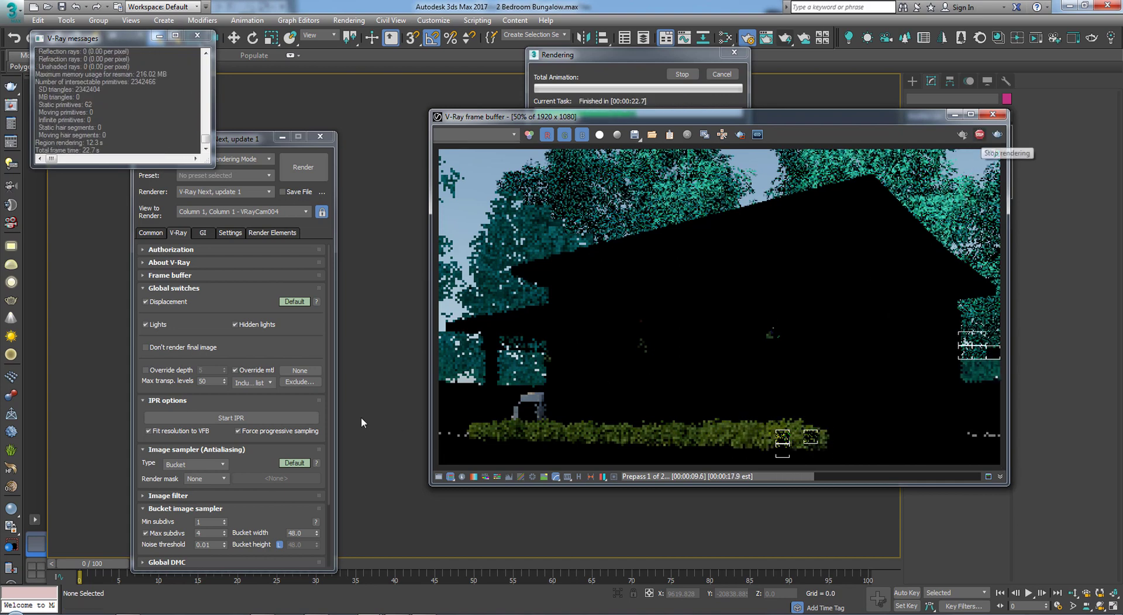
- Assign a new VRayMtl as the override material for the scene
{"action": "left_click", "coordinate": [298, 371]}
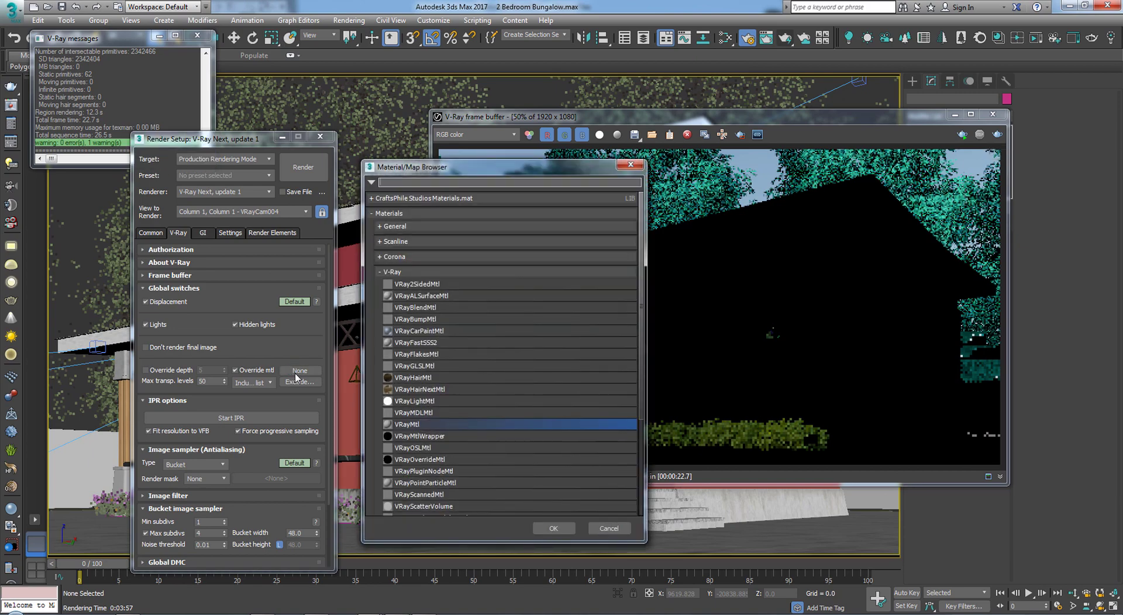
{"action": "left_click_drag", "start_coordinate": [409, 168], "coordinate": [490, 153]}
{"action": "left_click", "coordinate": [472, 258]}
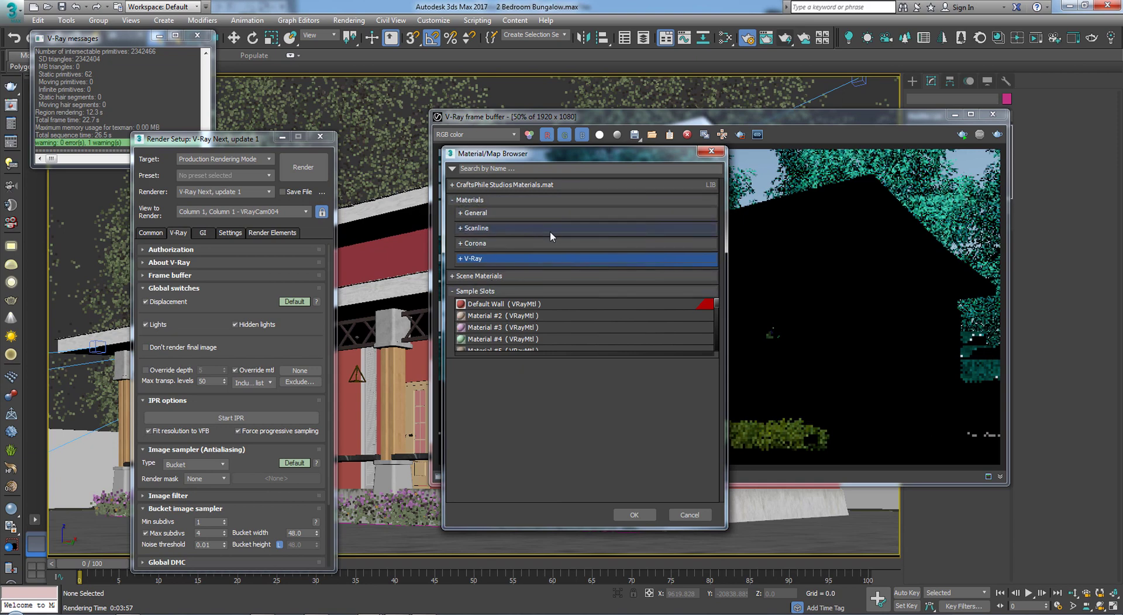
{"action": "left_click", "coordinate": [471, 260]}
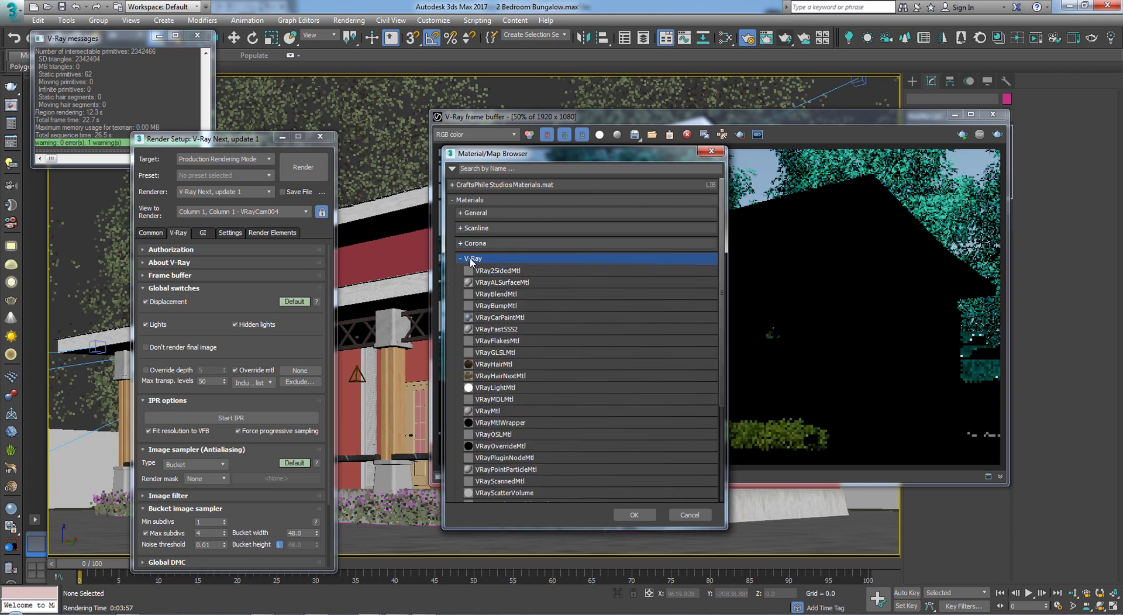
{"action": "left_click", "coordinate": [488, 412]}
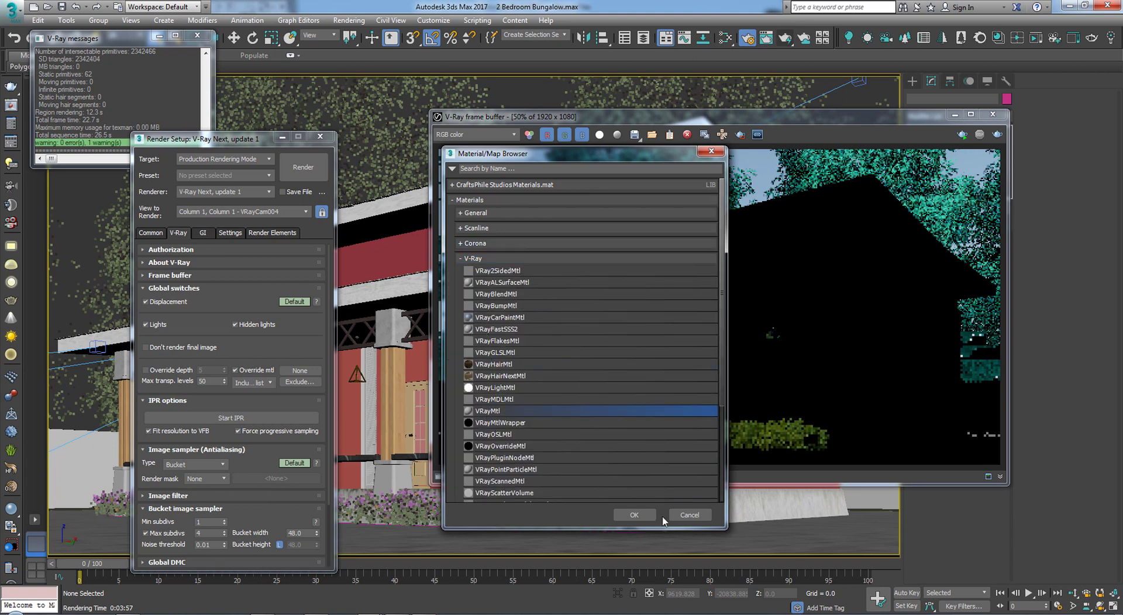
{"action": "left_click", "coordinate": [643, 514]}
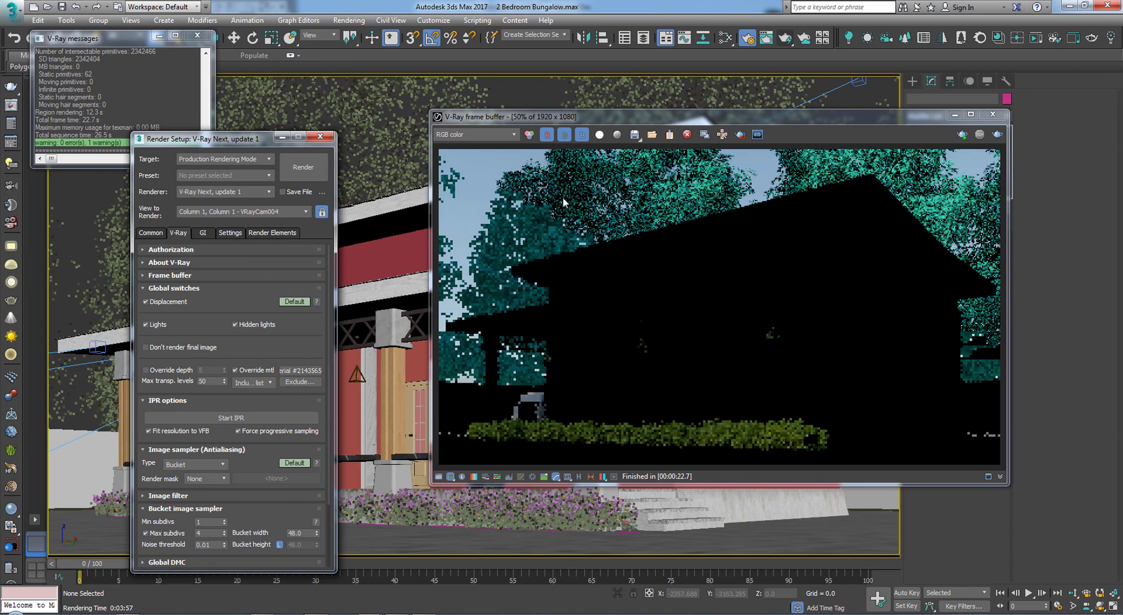
- Start an interactive render, show the frame buffer image at 100%, and close the render settings
{"action": "left_click", "coordinate": [962, 135]}
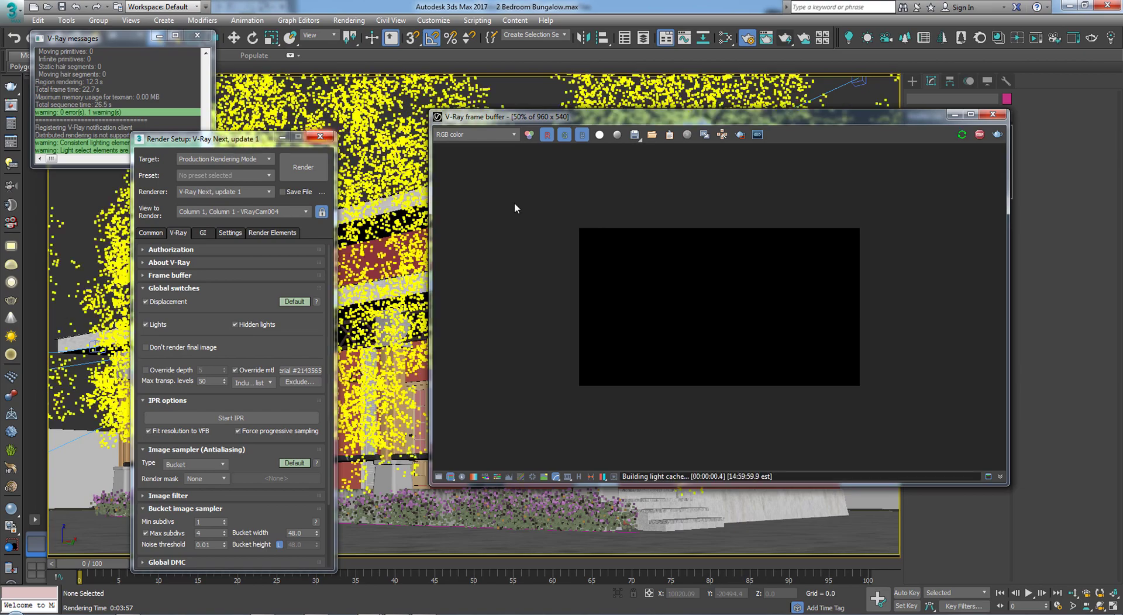
{"action": "double_click", "coordinate": [743, 265]}
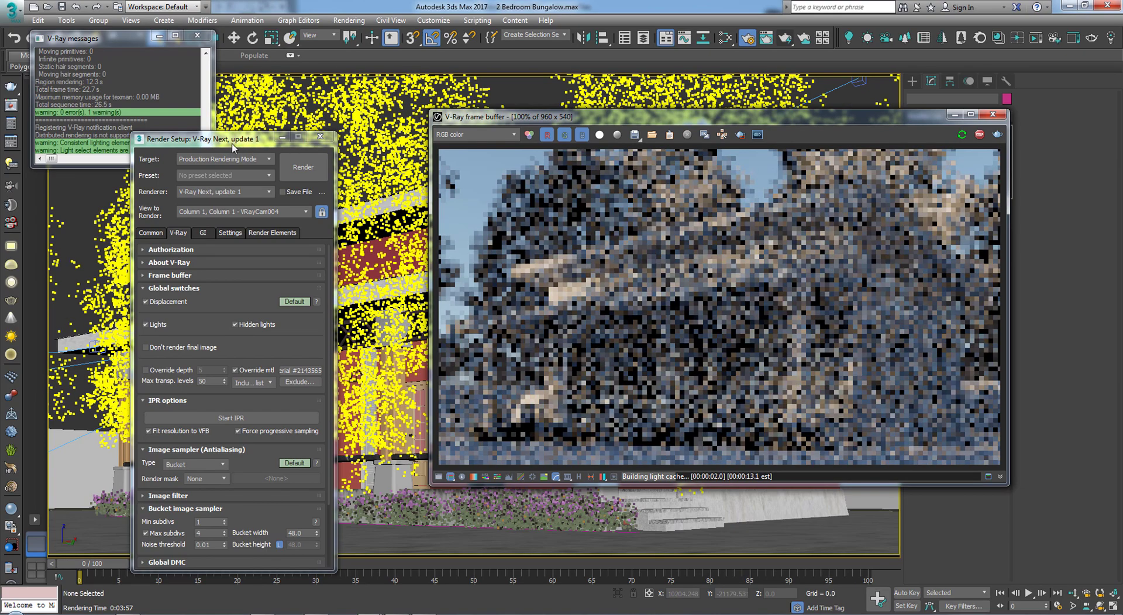
{"action": "left_click", "coordinate": [326, 138]}
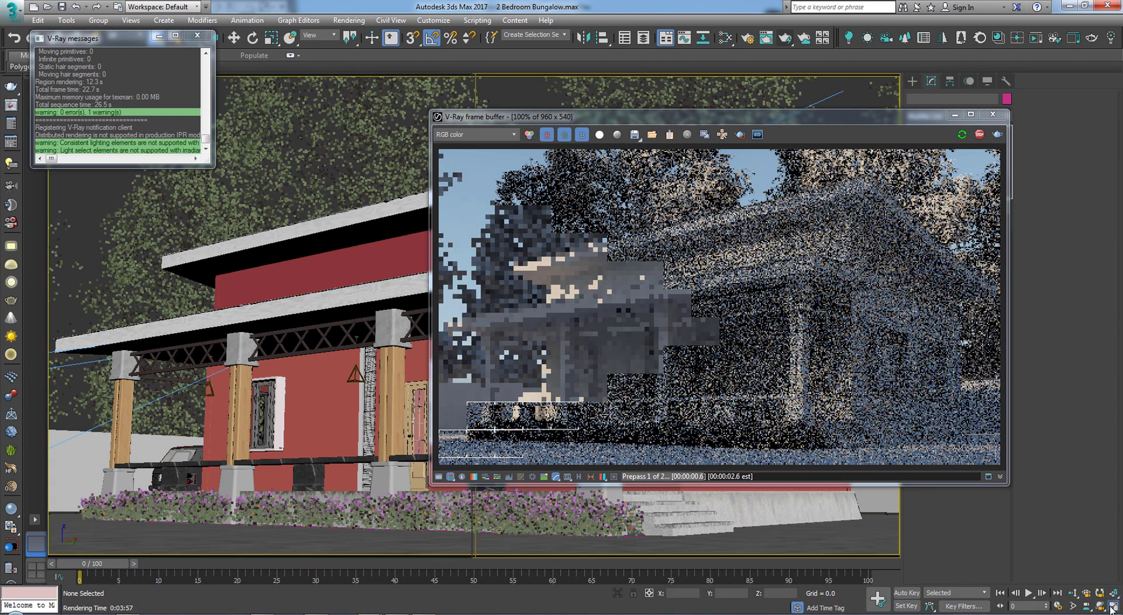
- Restore the two-viewport layout and try several V-Ray sun positions around the bungalow in the top view
{"action": "left_click", "coordinate": [1111, 608]}
{"action": "scroll", "coordinate": [245, 472], "scroll_direction": "down", "scroll_amount": 5}
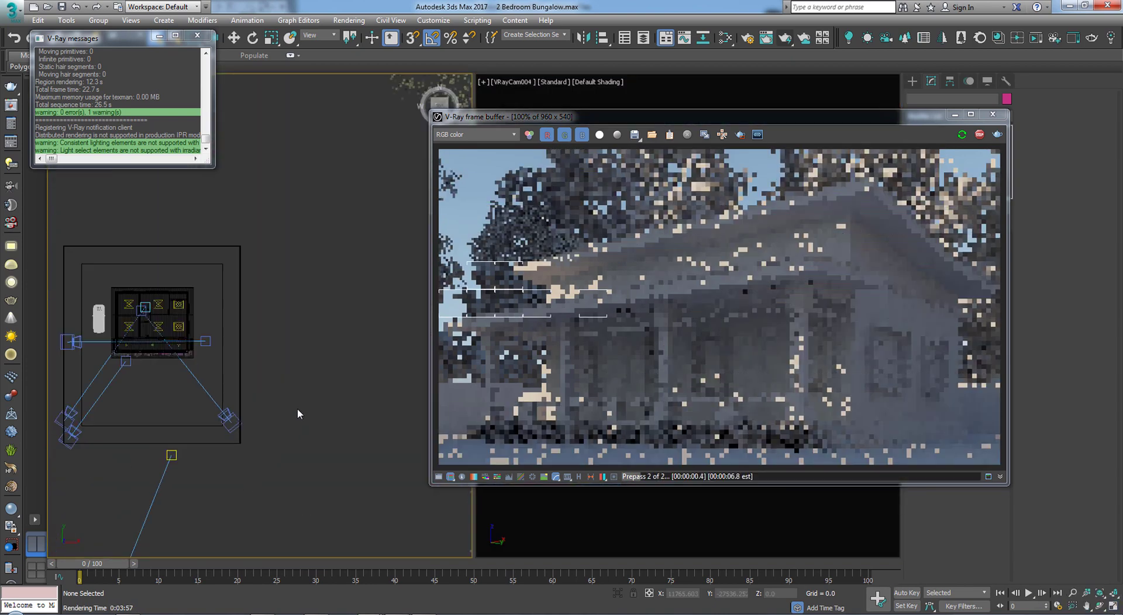
{"action": "scroll", "coordinate": [310, 296], "scroll_direction": "down", "scroll_amount": 6}
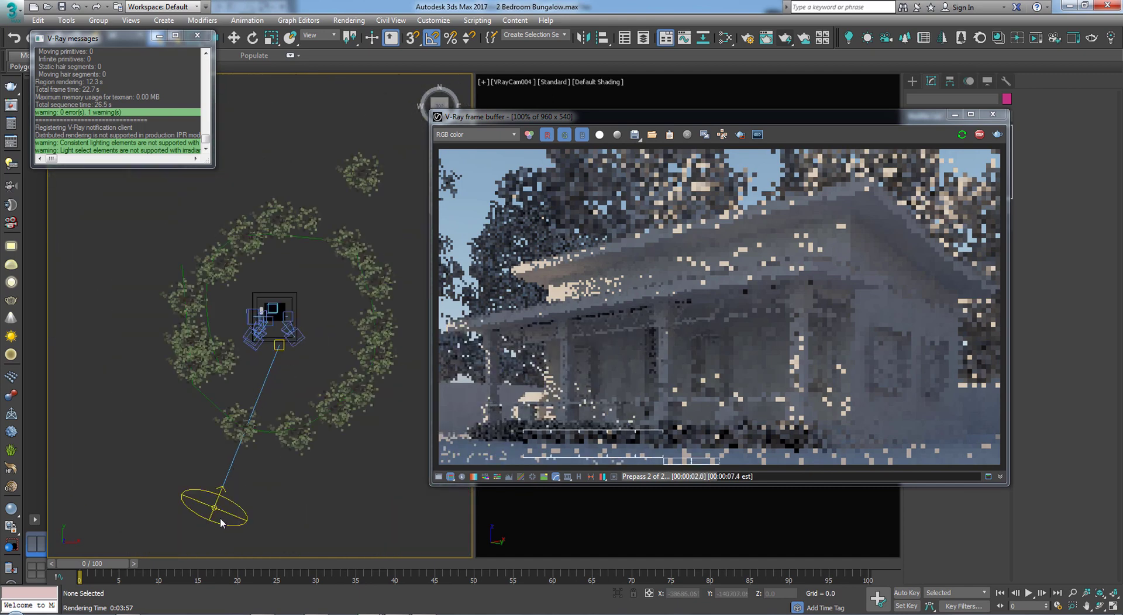
{"action": "left_click", "coordinate": [214, 508]}
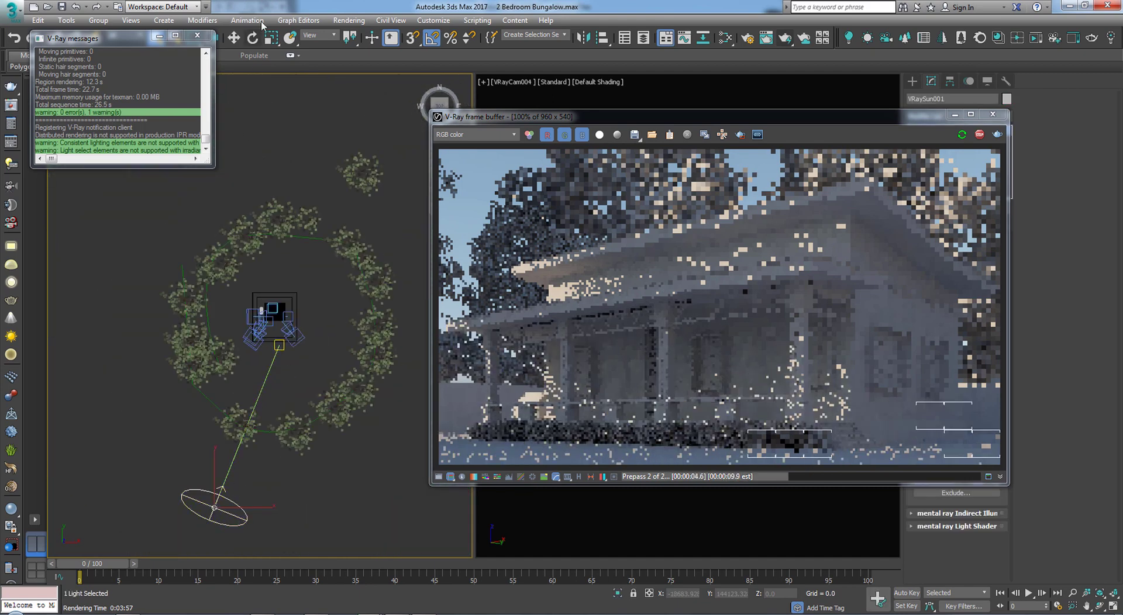
{"action": "key", "text": "w"}
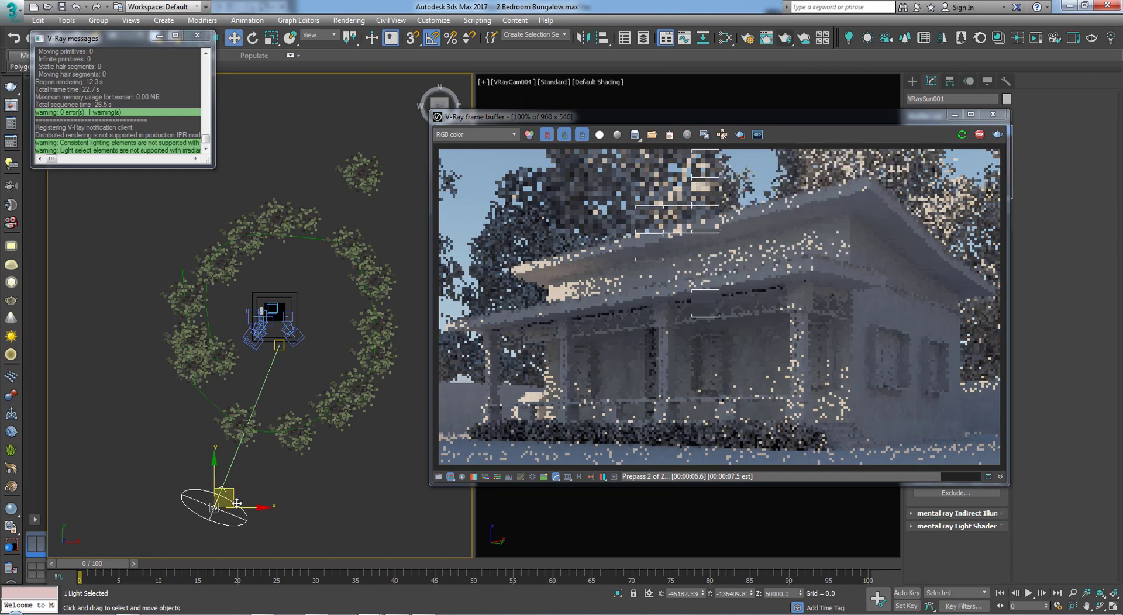
{"action": "left_click_drag", "start_coordinate": [247, 501], "coordinate": [346, 491]}
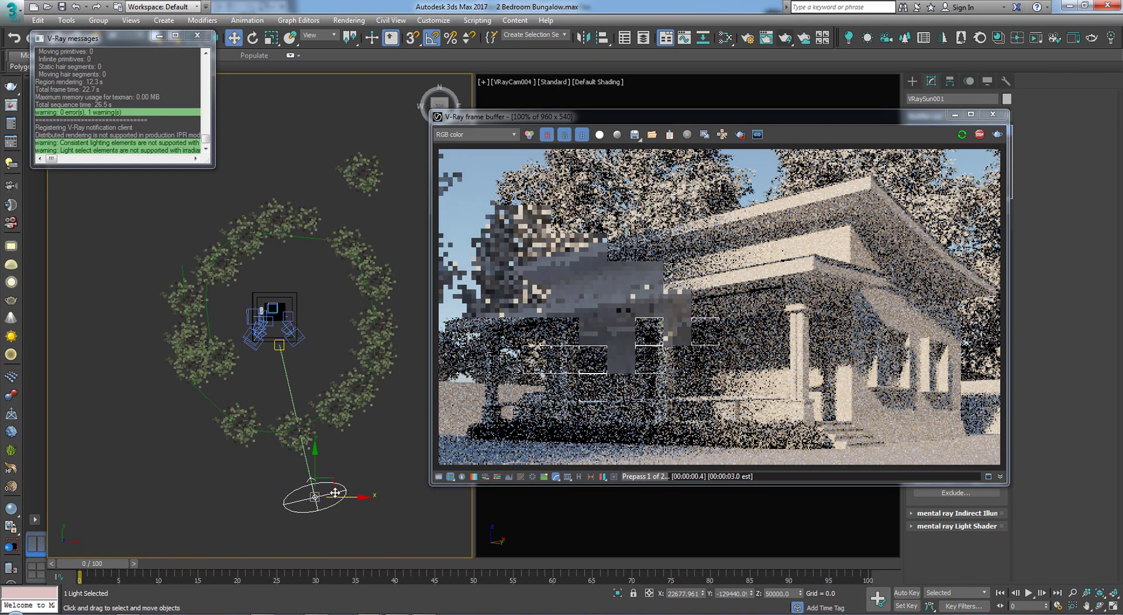
{"action": "left_click_drag", "start_coordinate": [335, 489], "coordinate": [427, 378]}
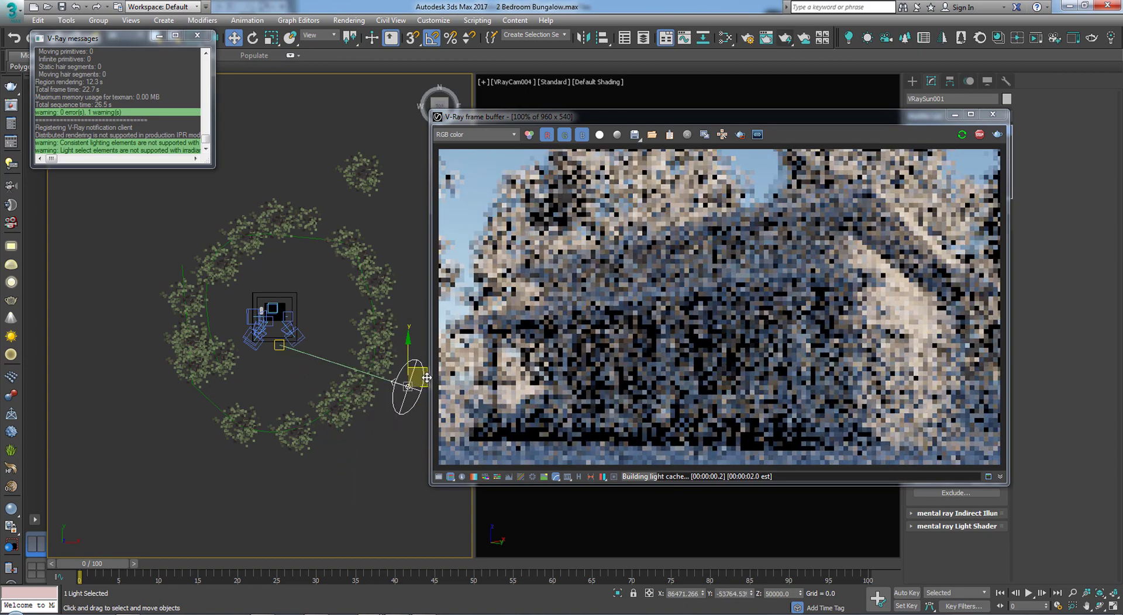
{"action": "scroll", "coordinate": [209, 438], "scroll_direction": "down", "scroll_amount": 2}
{"action": "left_click_drag", "start_coordinate": [363, 393], "coordinate": [390, 248]}
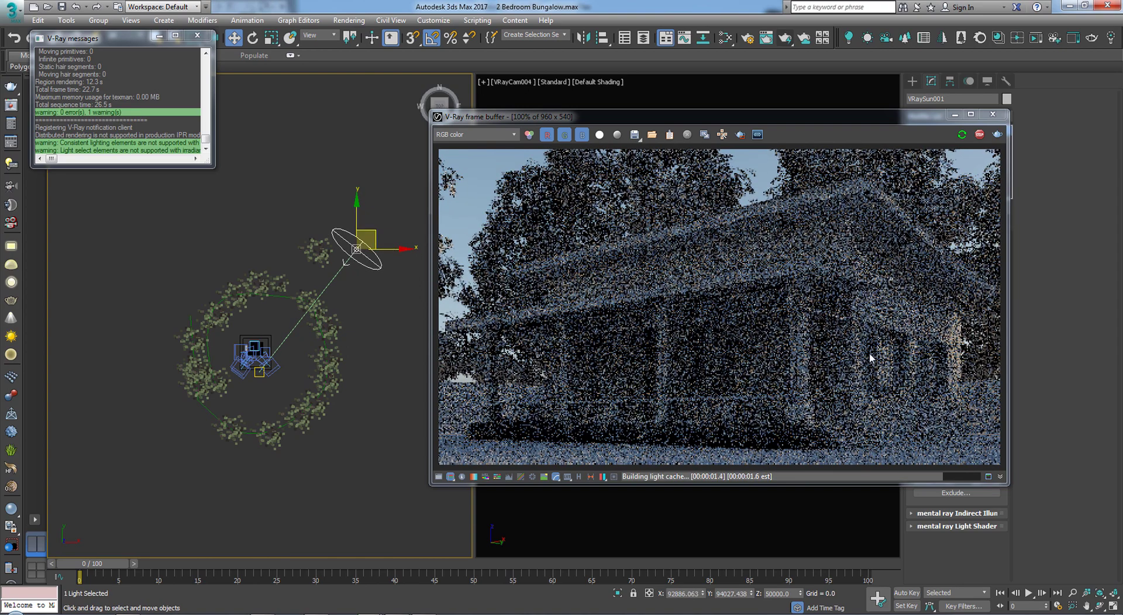
{"action": "left_click_drag", "start_coordinate": [374, 234], "coordinate": [213, 463]}
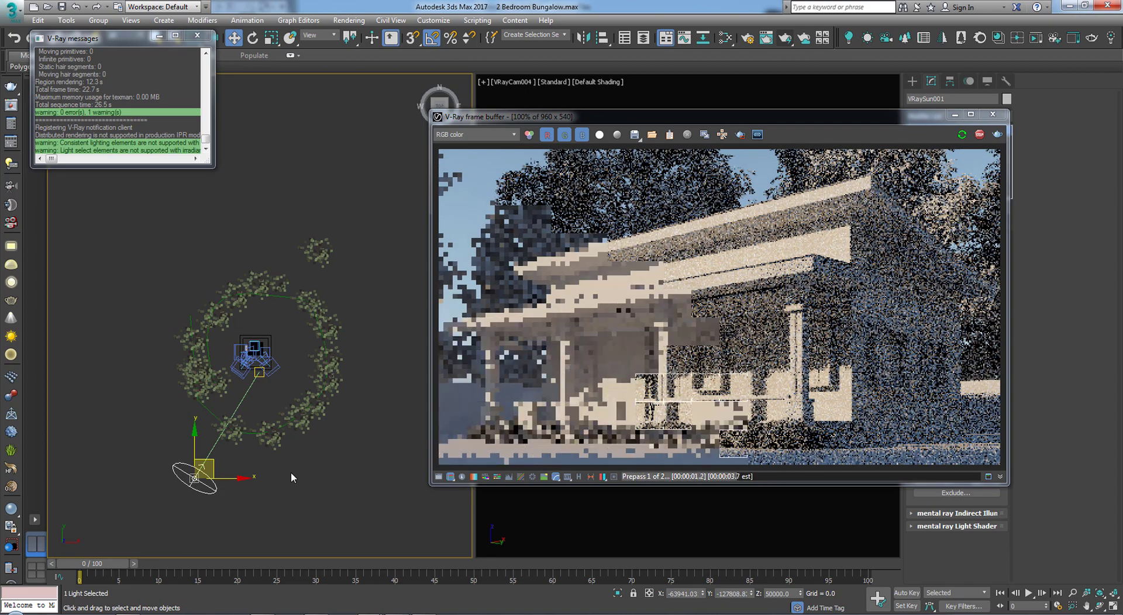
- Undo all the sun moves back to its starting position and deselect the sun
{"action": "key", "text": "ctrl+z"}
{"action": "key", "text": "ctrl+z"}
{"action": "key", "text": "ctrl+z"}
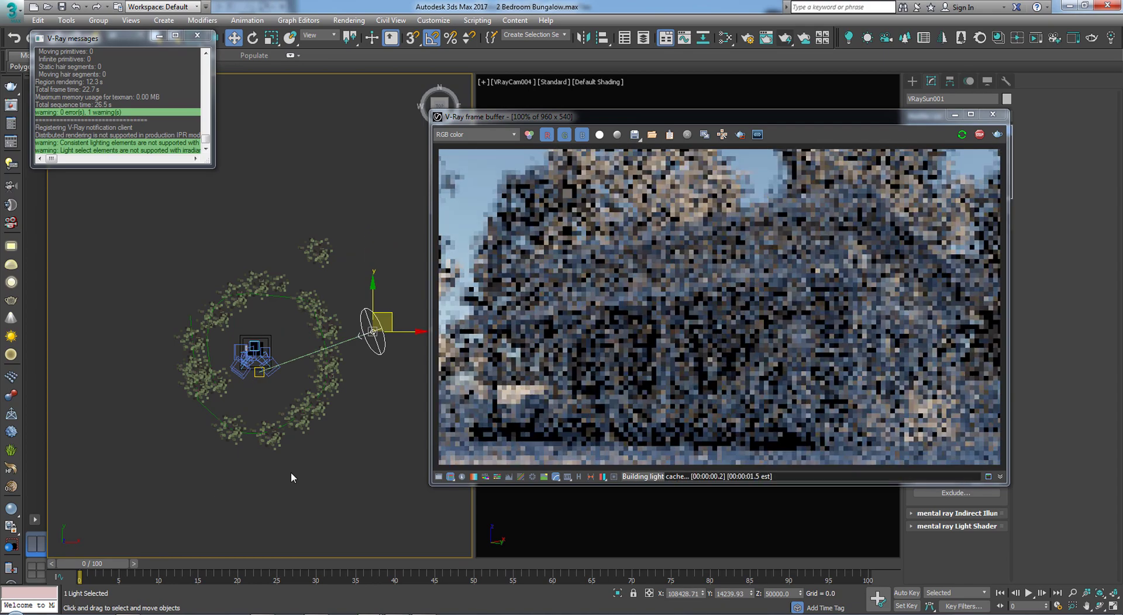
{"action": "key", "text": "ctrl+y"}
{"action": "key", "text": "ctrl+y"}
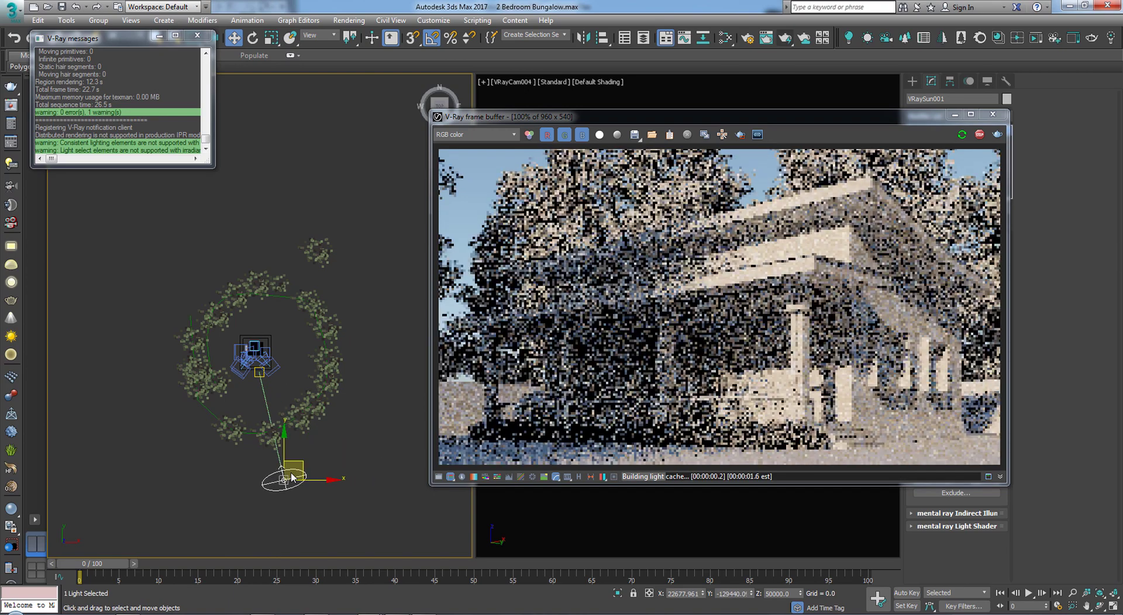
{"action": "key", "text": "ctrl+y"}
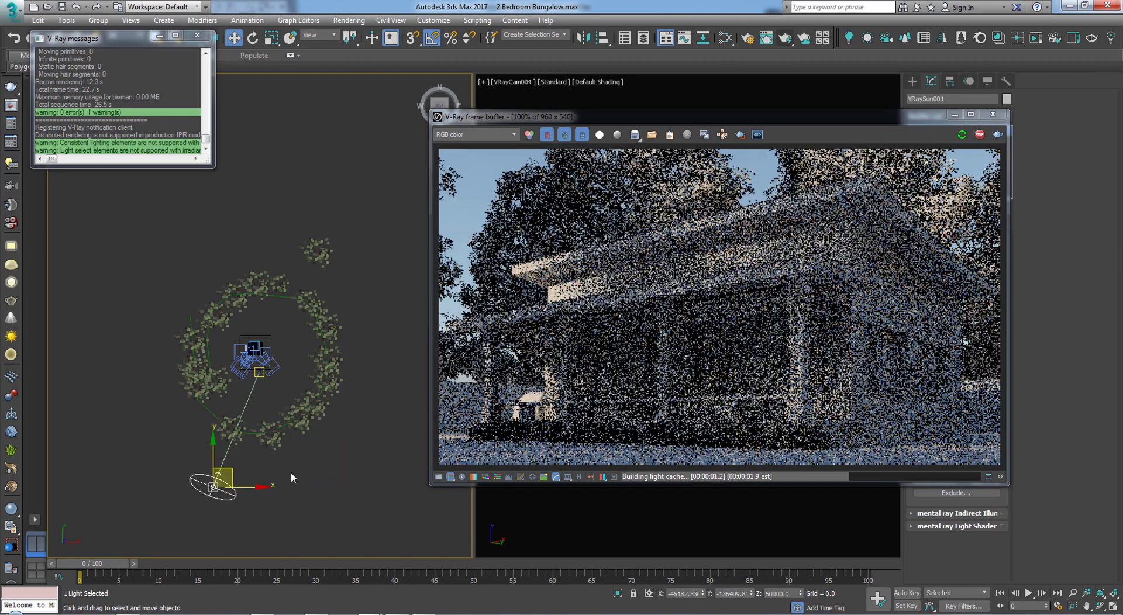
{"action": "left_click", "coordinate": [342, 479]}
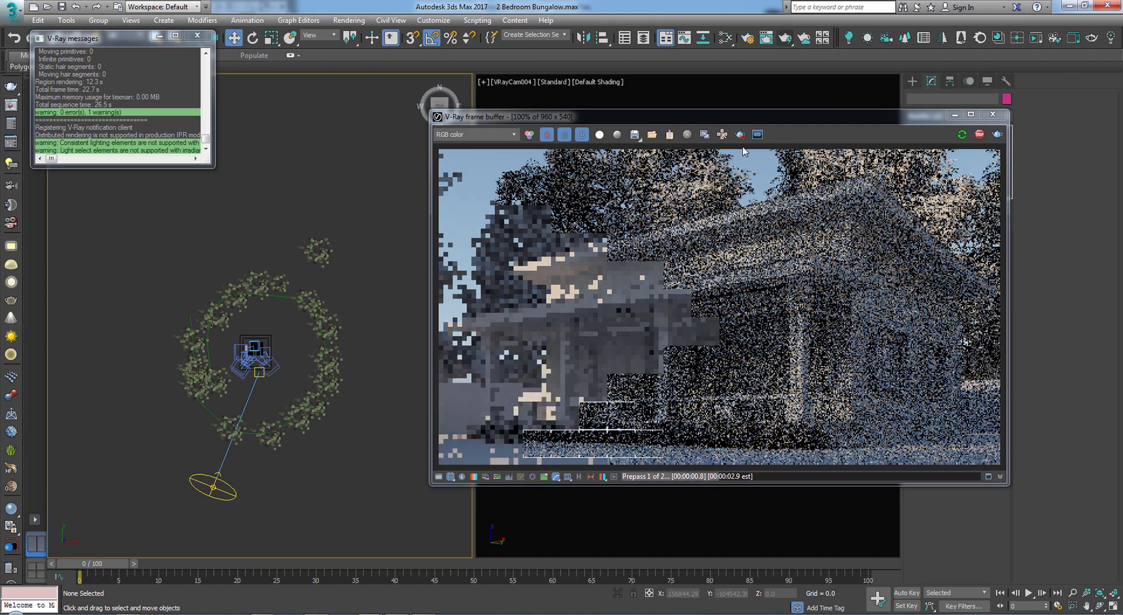
- Stop the interactive render and start a production render of the bungalow from the frame buffer
{"action": "left_click_drag", "start_coordinate": [717, 116], "coordinate": [326, 115]}
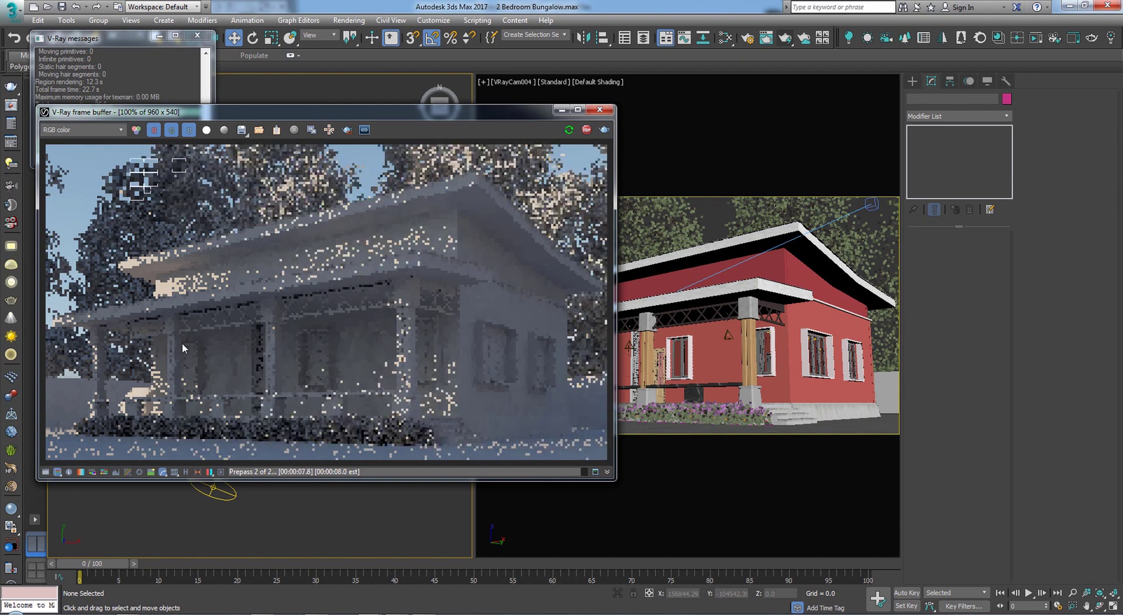
{"action": "left_click", "coordinate": [586, 130]}
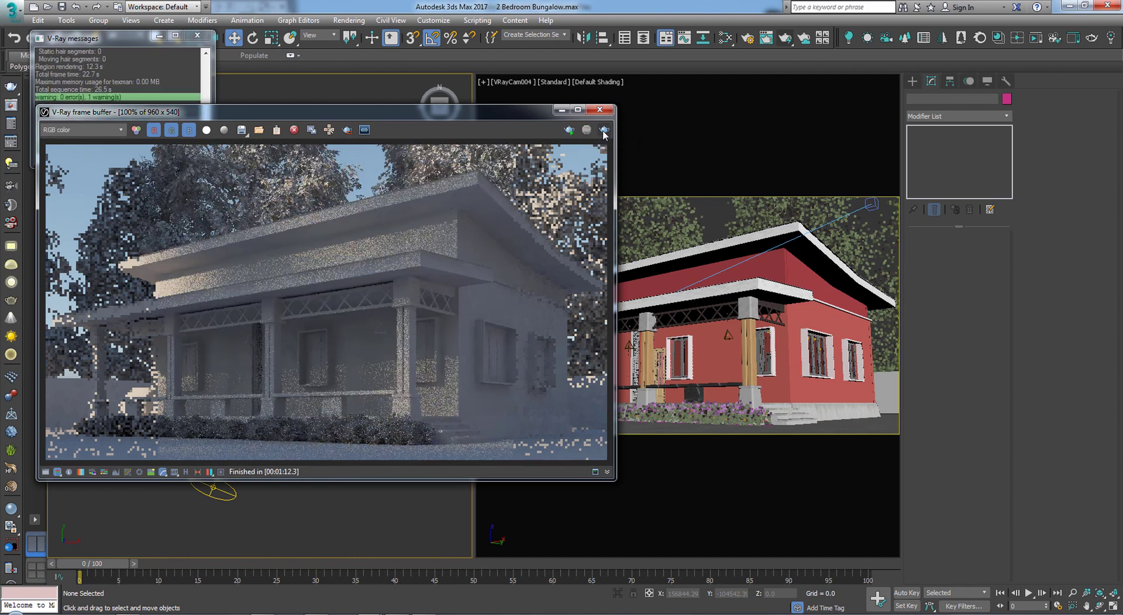
{"action": "left_click", "coordinate": [604, 130]}
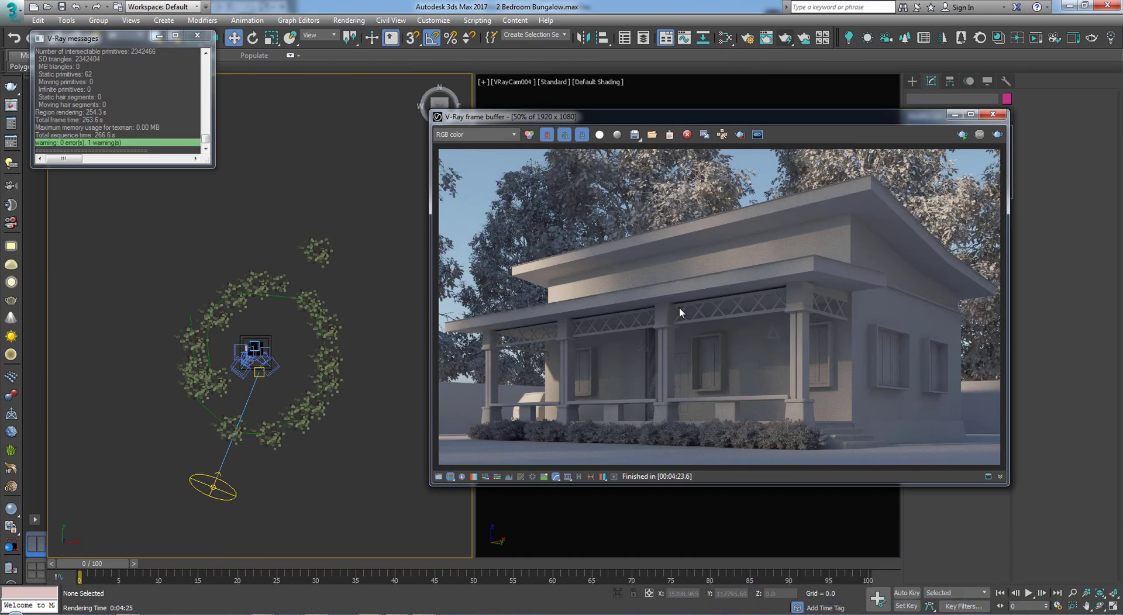
- Examine the finished override render up close, checking the windows, walls, roof edges and porch for noise
{"action": "left_click_drag", "start_coordinate": [606, 110], "coordinate": [565, 123]}
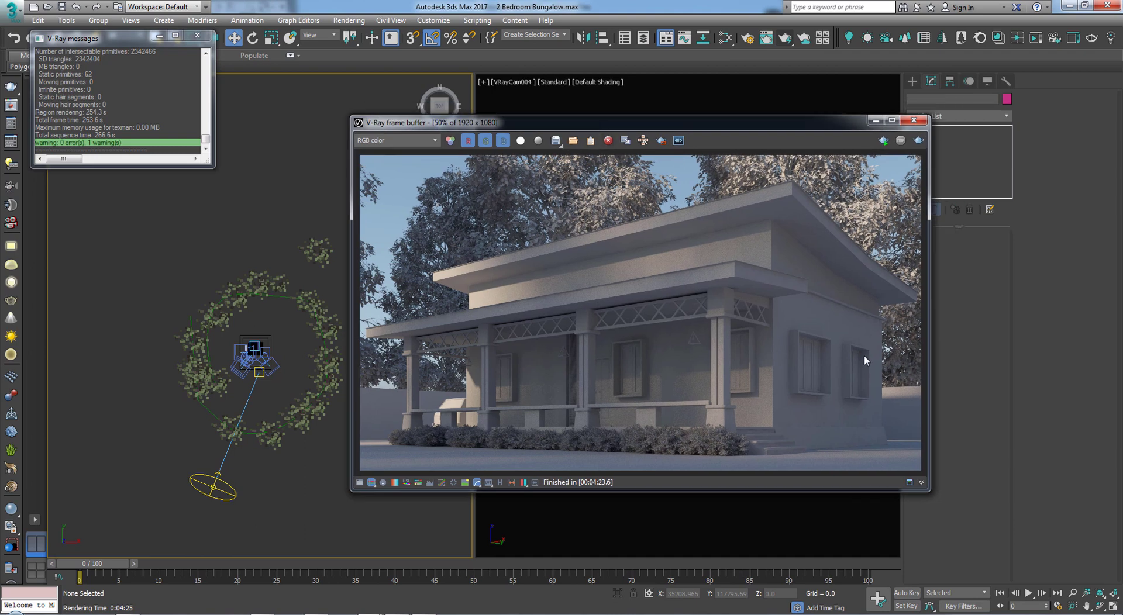
{"action": "scroll", "coordinate": [865, 358], "scroll_direction": "up", "scroll_amount": 1}
{"action": "scroll", "coordinate": [763, 345], "scroll_direction": "up", "scroll_amount": 1}
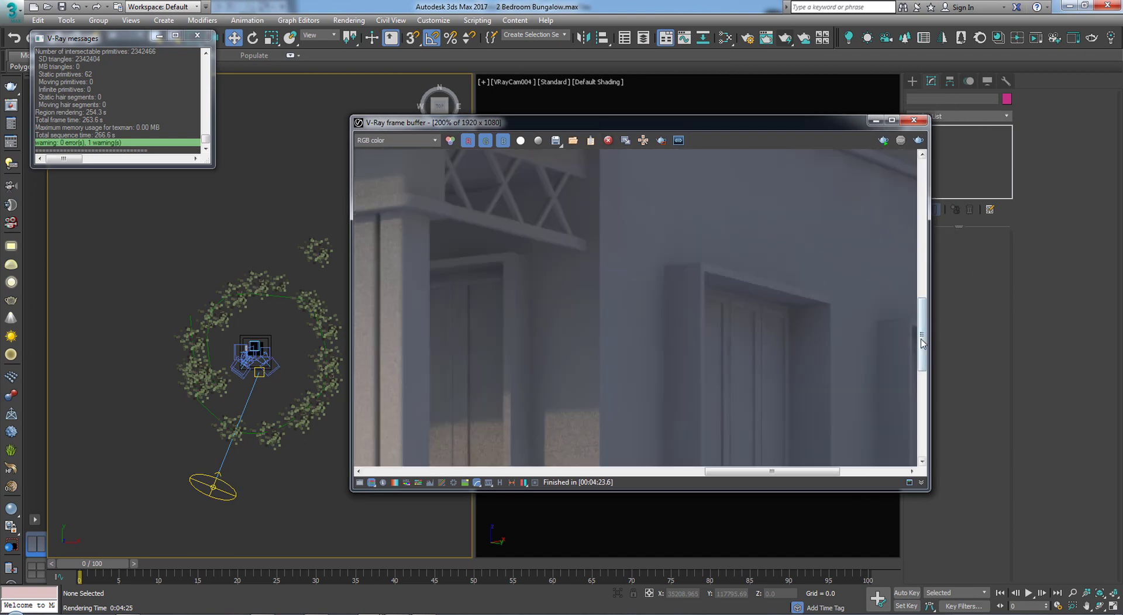
{"action": "left_click_drag", "start_coordinate": [921, 342], "coordinate": [921, 376]}
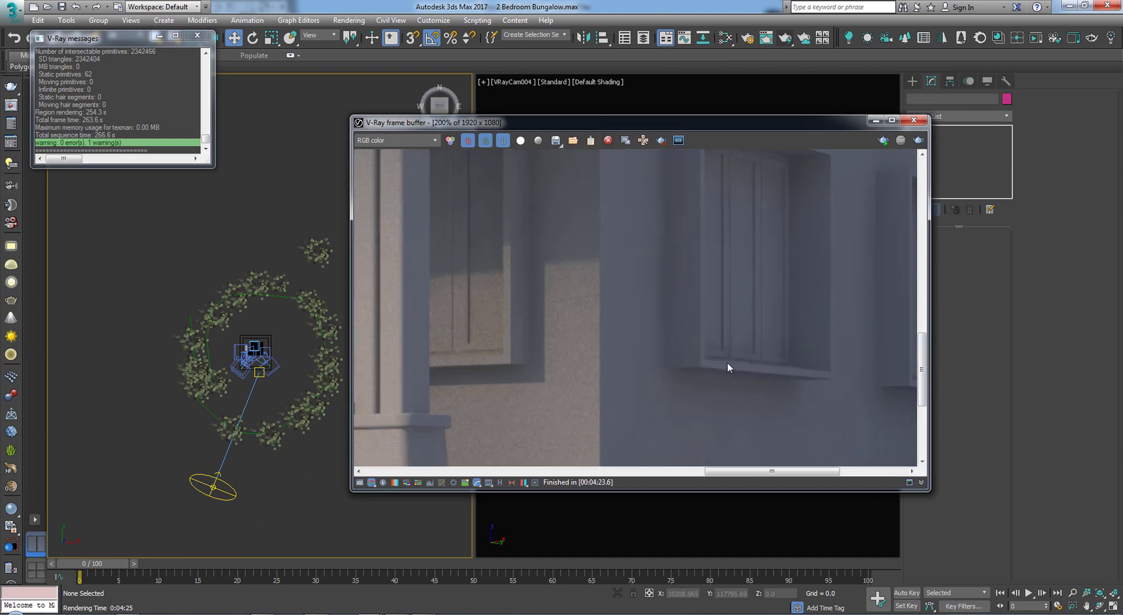
{"action": "scroll", "coordinate": [727, 368], "scroll_direction": "down", "scroll_amount": 2}
{"action": "scroll", "coordinate": [631, 357], "scroll_direction": "up", "scroll_amount": 1}
{"action": "scroll", "coordinate": [702, 293], "scroll_direction": "up", "scroll_amount": 1}
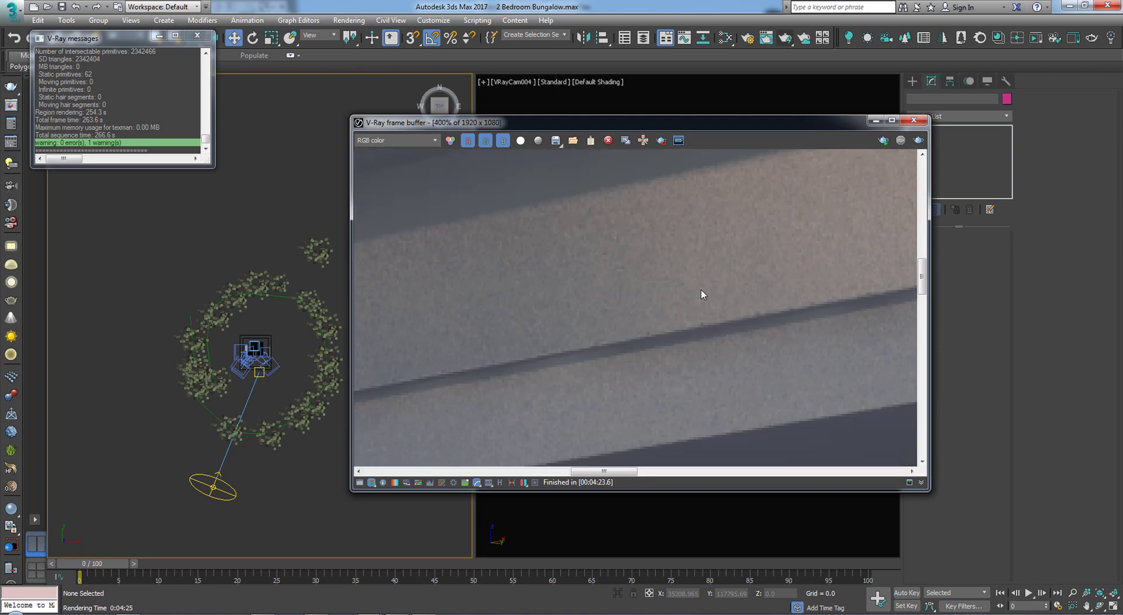
{"action": "scroll", "coordinate": [714, 339], "scroll_direction": "down", "scroll_amount": 1}
{"action": "scroll", "coordinate": [727, 351], "scroll_direction": "down", "scroll_amount": 1}
{"action": "scroll", "coordinate": [725, 352], "scroll_direction": "up", "scroll_amount": 1}
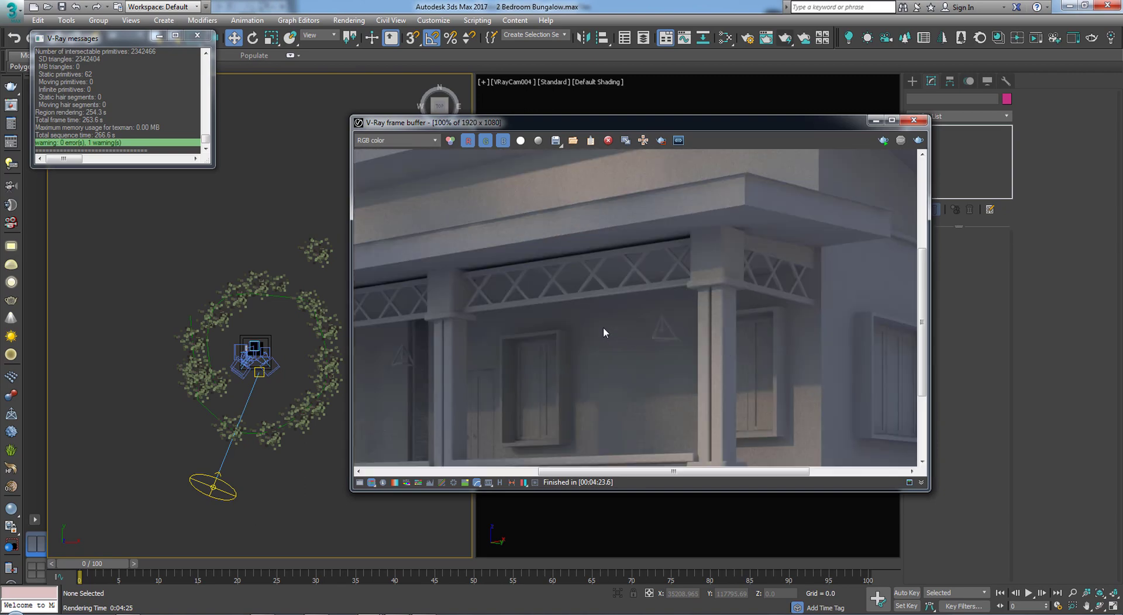
{"action": "scroll", "coordinate": [605, 332], "scroll_direction": "down", "scroll_amount": 2}
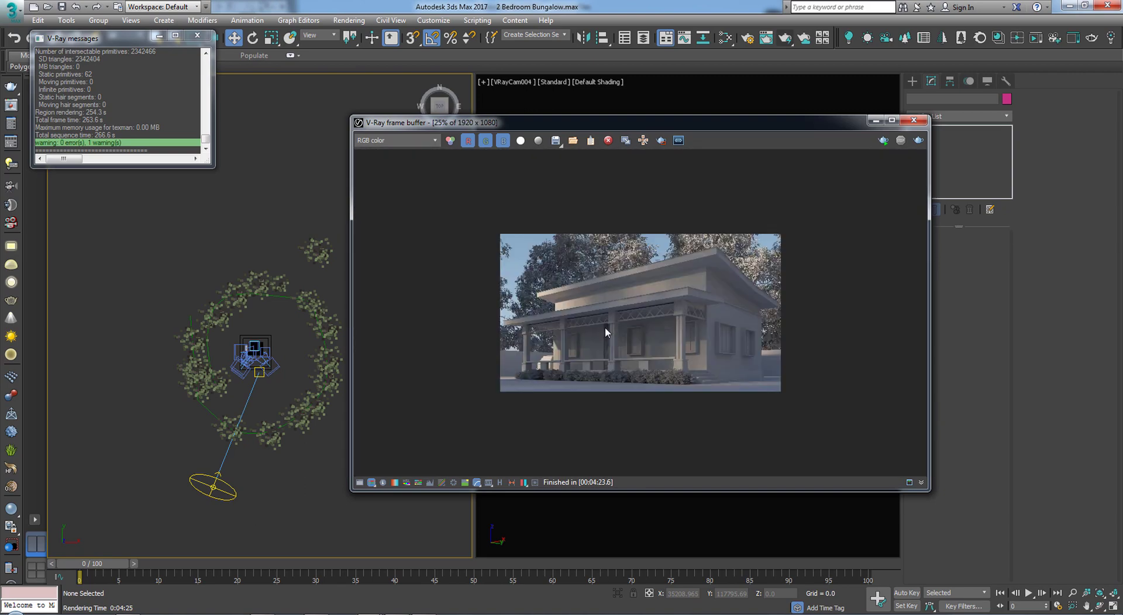
{"action": "scroll", "coordinate": [723, 330], "scroll_direction": "up", "scroll_amount": 1}
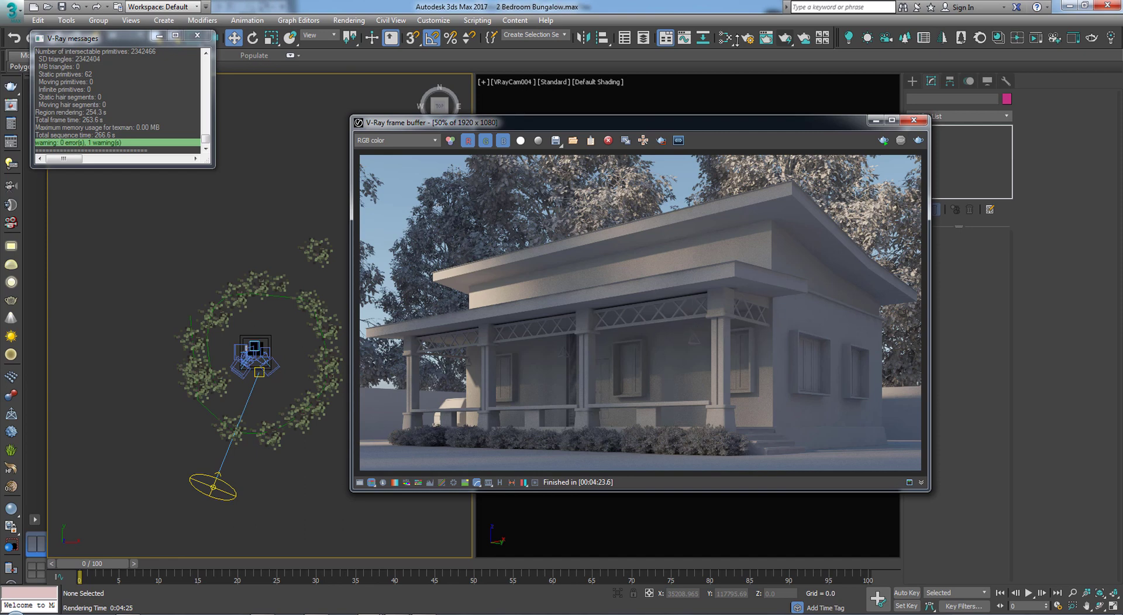
- Save the current render settings to the Desktop as a preset named Test Render, including only the V-Ray Next, update 1 category
{"action": "left_click", "coordinate": [755, 38]}
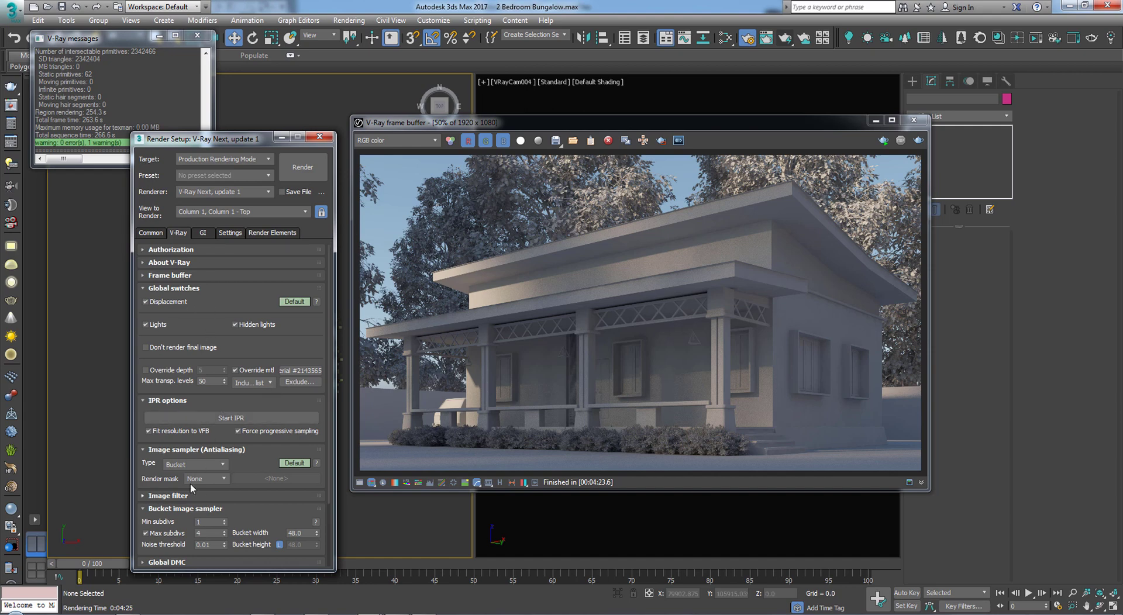
{"action": "left_click", "coordinate": [240, 191]}
{"action": "left_click", "coordinate": [200, 304]}
{"action": "left_click", "coordinate": [224, 175]}
{"action": "left_click", "coordinate": [199, 192]}
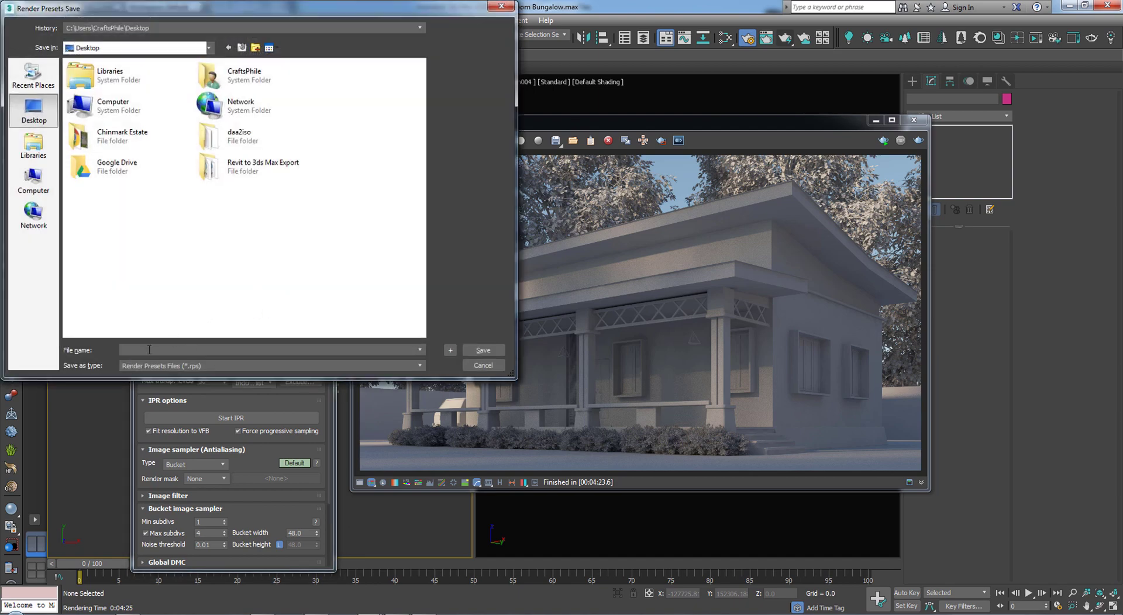
{"action": "type", "text": "Test Render"}
{"action": "left_click", "coordinate": [483, 349]}
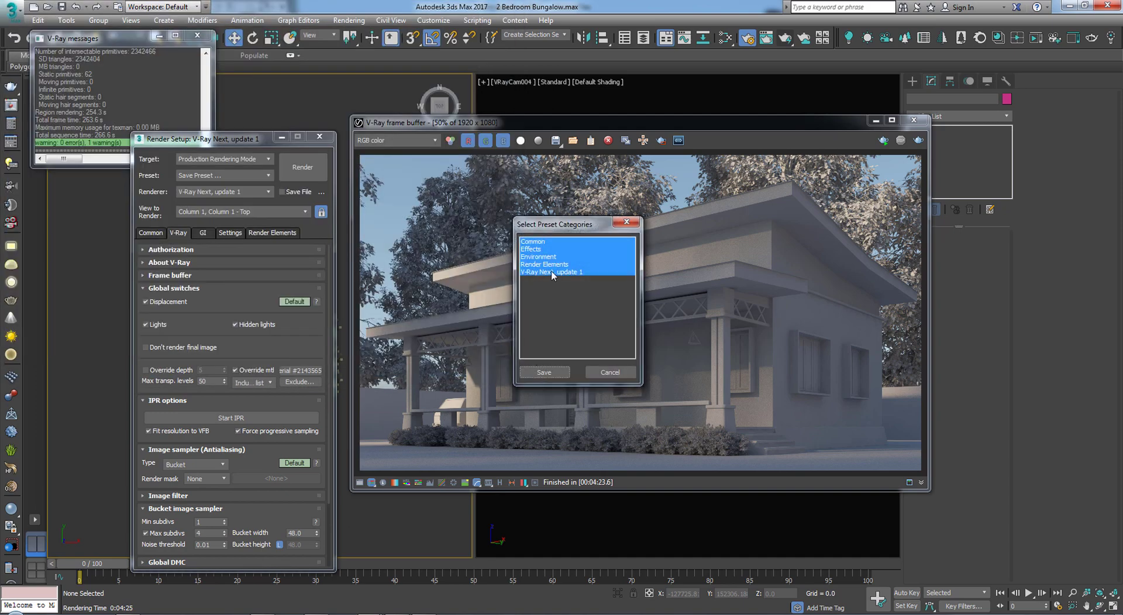
{"action": "left_click", "coordinate": [534, 272]}
{"action": "left_click", "coordinate": [550, 371]}
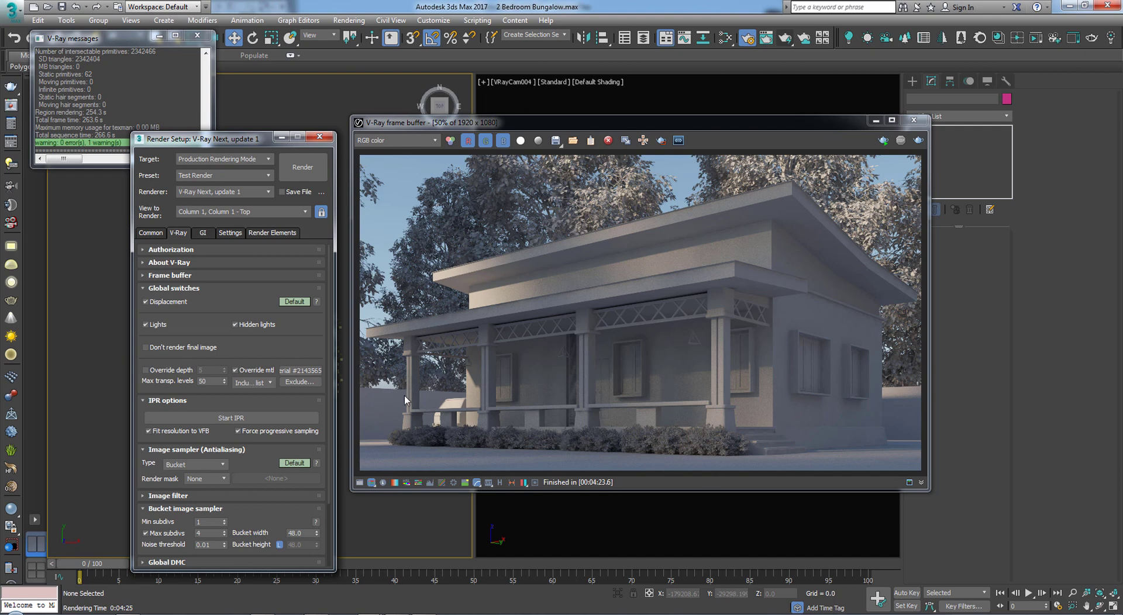
- Set the bucket image sampler's max subdivs to 8 and its noise threshold to 0.005
{"action": "left_click", "coordinate": [202, 533]}
{"action": "left_click", "coordinate": [217, 546]}
{"action": "left_click", "coordinate": [212, 533]}
{"action": "scroll", "coordinate": [270, 520], "scroll_direction": "down", "scroll_amount": 3}
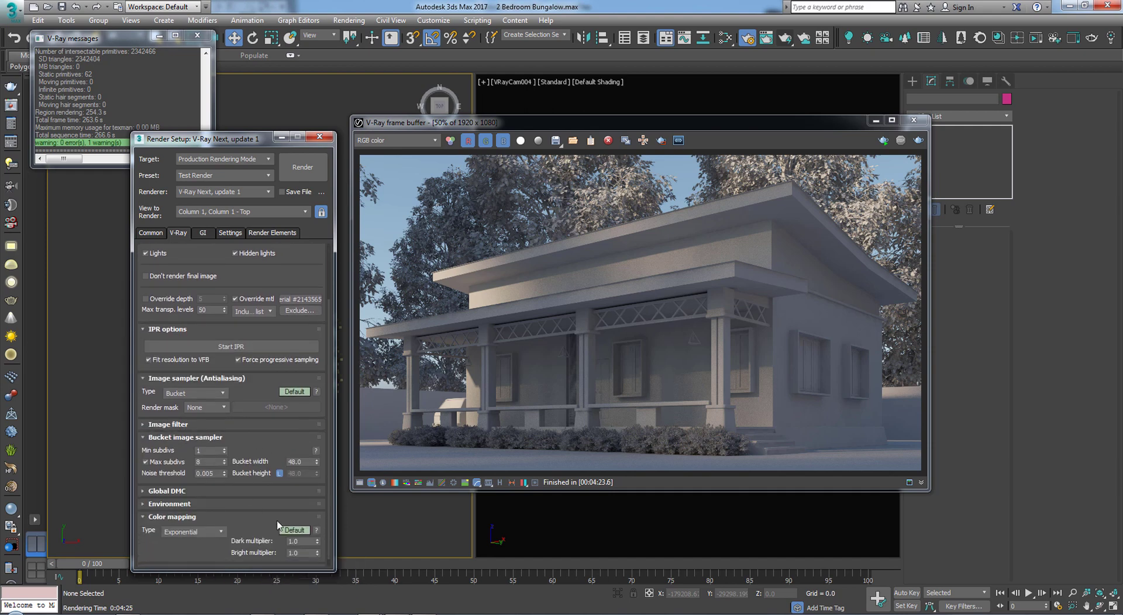
{"action": "left_click_drag", "start_coordinate": [240, 523], "coordinate": [243, 514]}
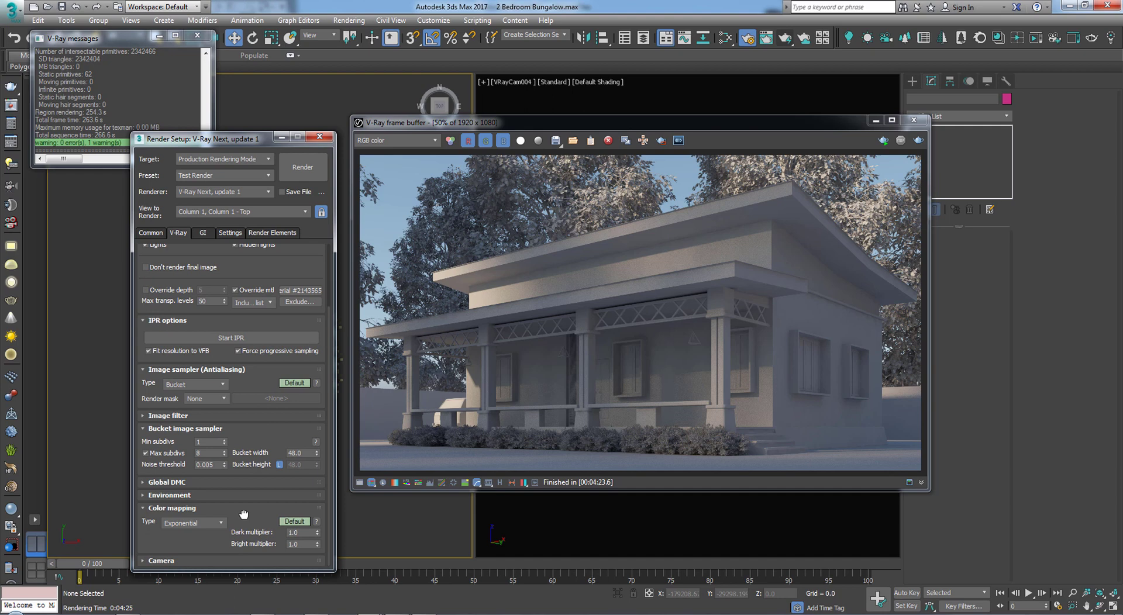
{"action": "scroll", "coordinate": [237, 385], "scroll_direction": "up", "scroll_amount": 4}
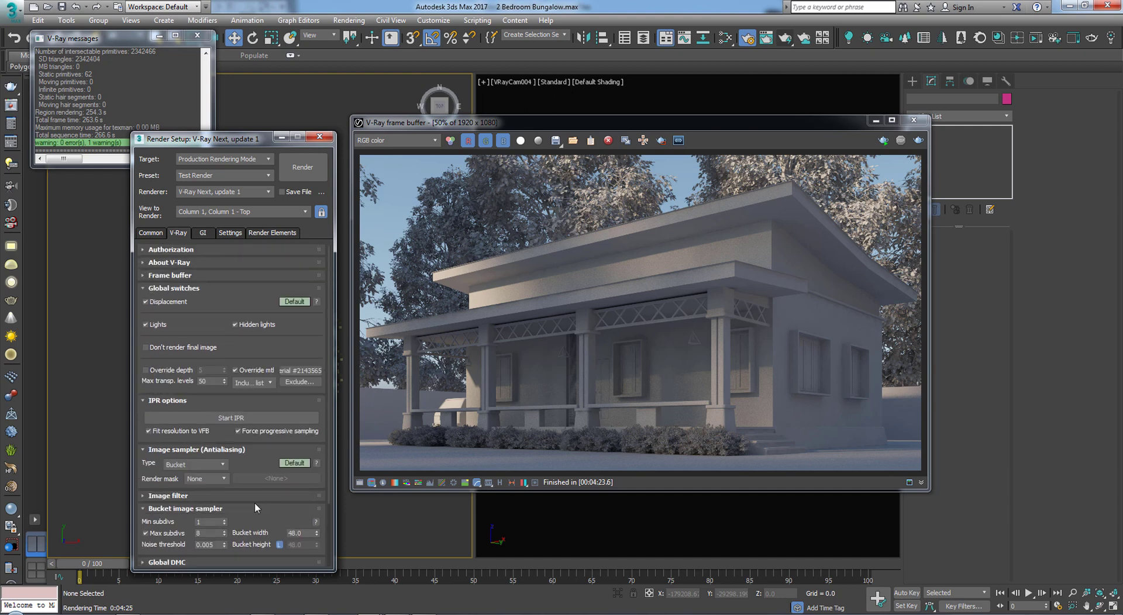
- Set the irradiance map preset to Medium and the light cache subdivs to 1500
{"action": "left_click", "coordinate": [204, 233]}
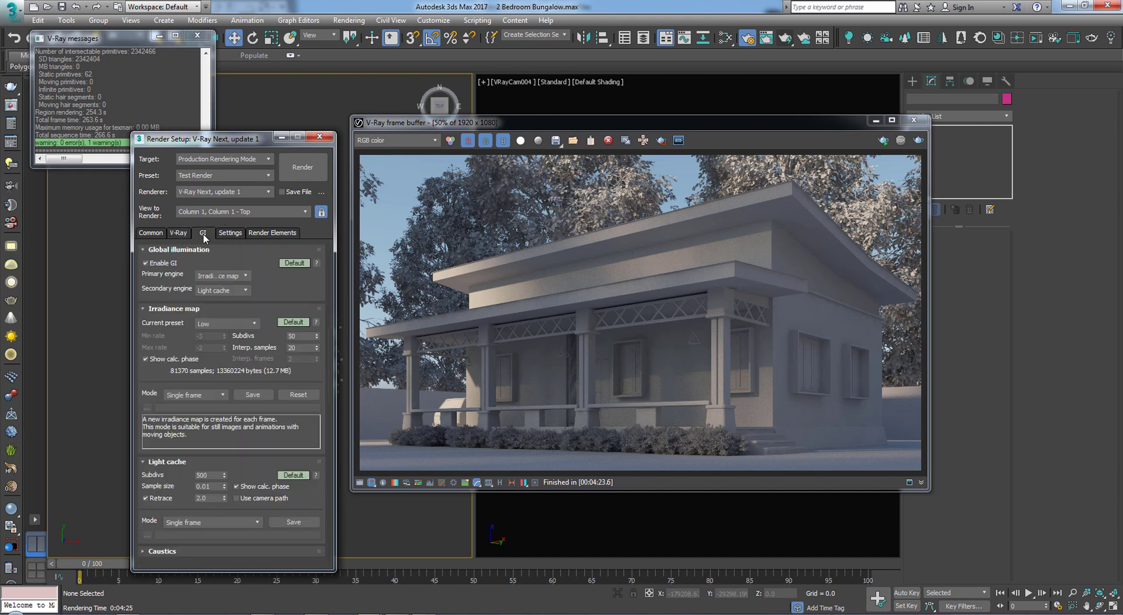
{"action": "left_click", "coordinate": [230, 326]}
{"action": "left_click", "coordinate": [216, 357]}
{"action": "double_click", "coordinate": [202, 475]}
- Save the current render settings to the Desktop as a preset named Medium Render, including only the V-Ray Next, update 1 category
{"action": "left_click", "coordinate": [205, 192]}
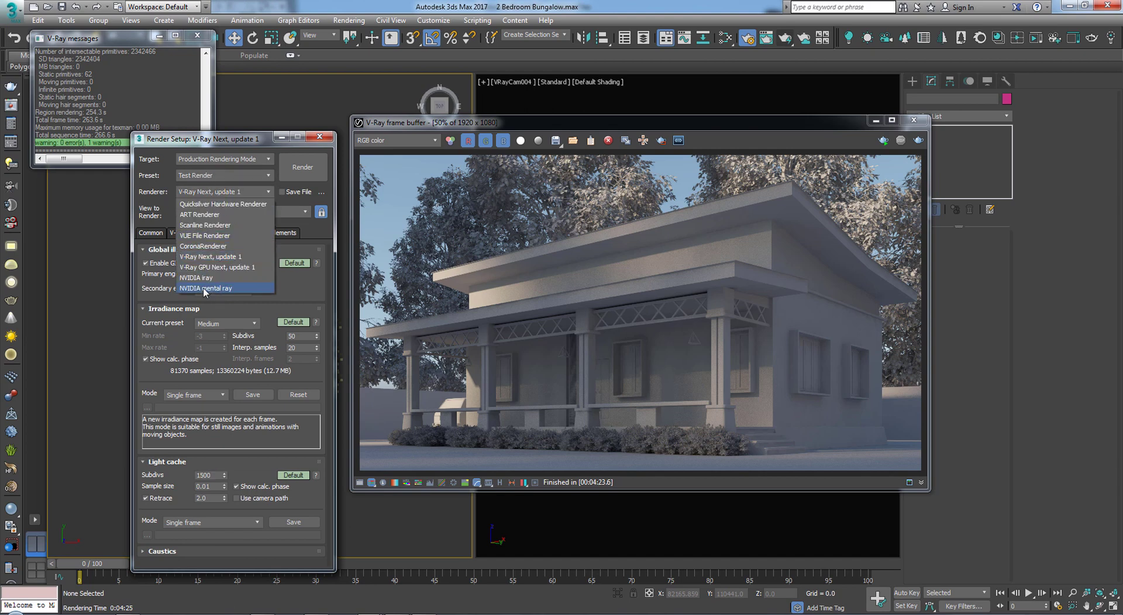
{"action": "left_click", "coordinate": [198, 175]}
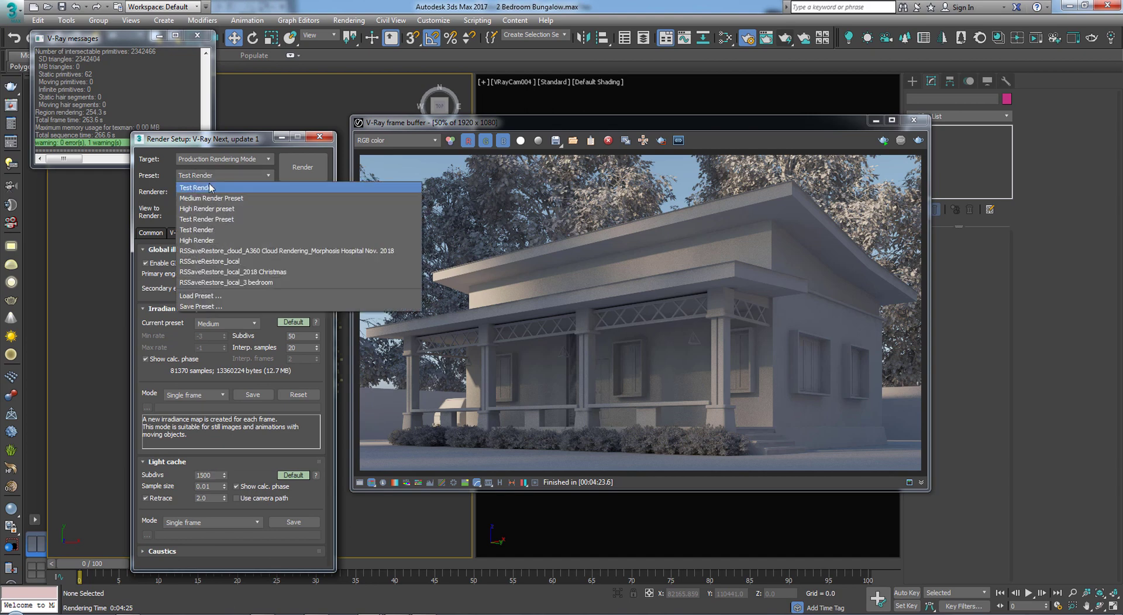
{"action": "left_click", "coordinate": [209, 306]}
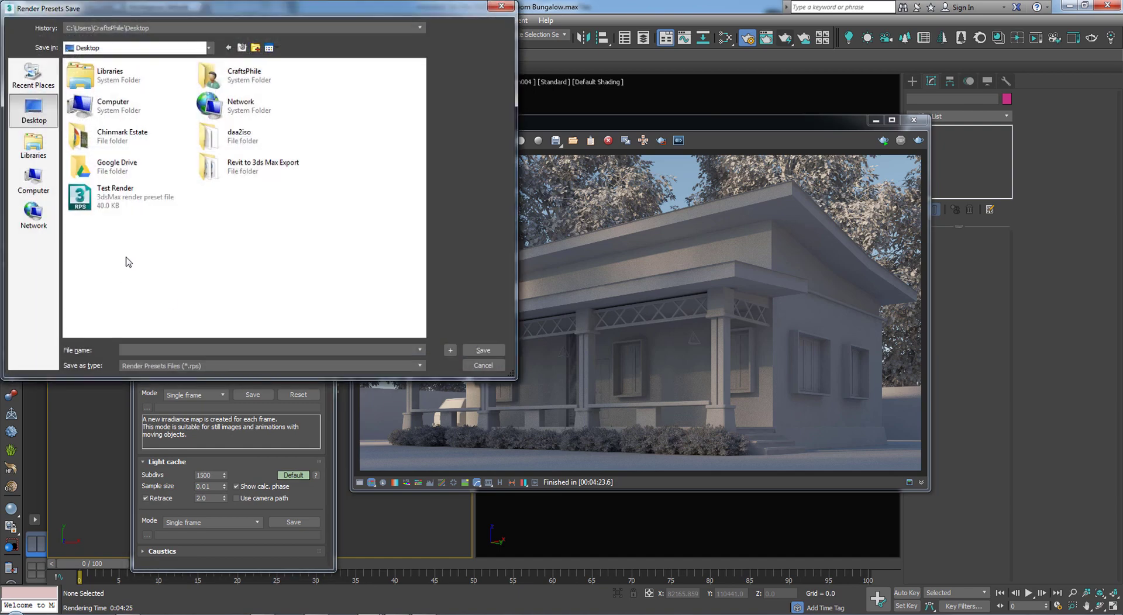
{"action": "left_click", "coordinate": [111, 196]}
{"action": "double_click", "coordinate": [128, 351]}
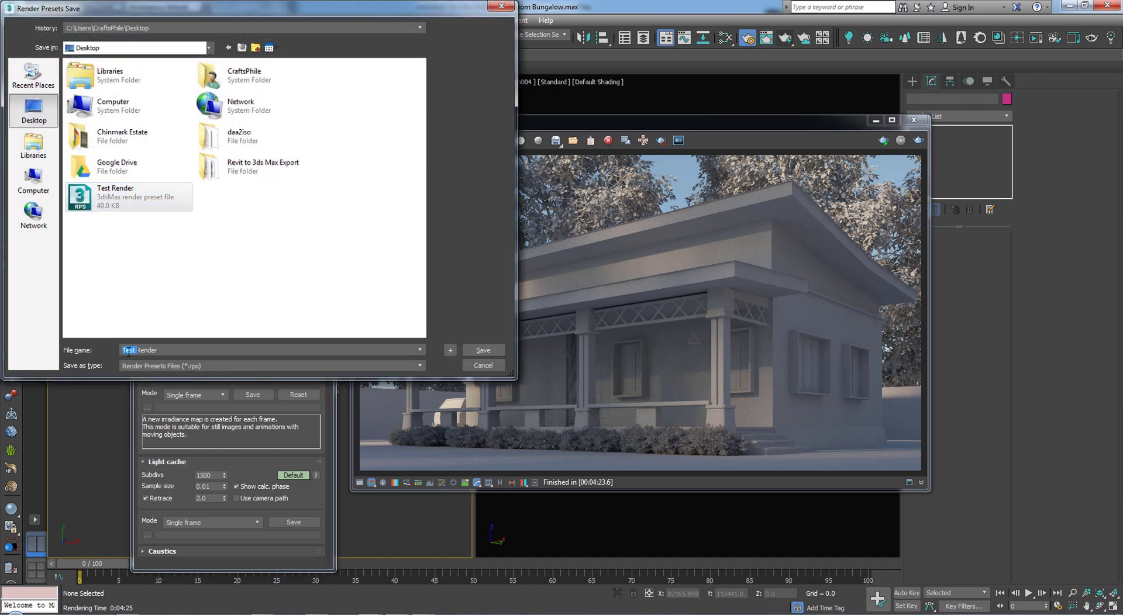
{"action": "type", "text": "Medium"}
{"action": "left_click", "coordinate": [483, 350]}
{"action": "left_click", "coordinate": [557, 273]}
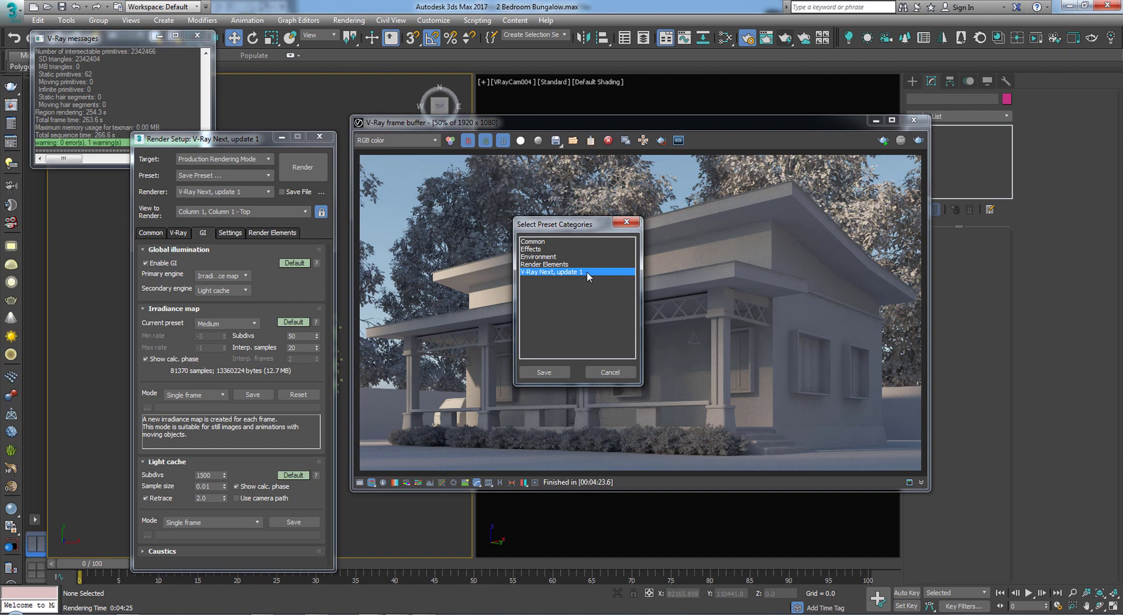
{"action": "left_click", "coordinate": [544, 372]}
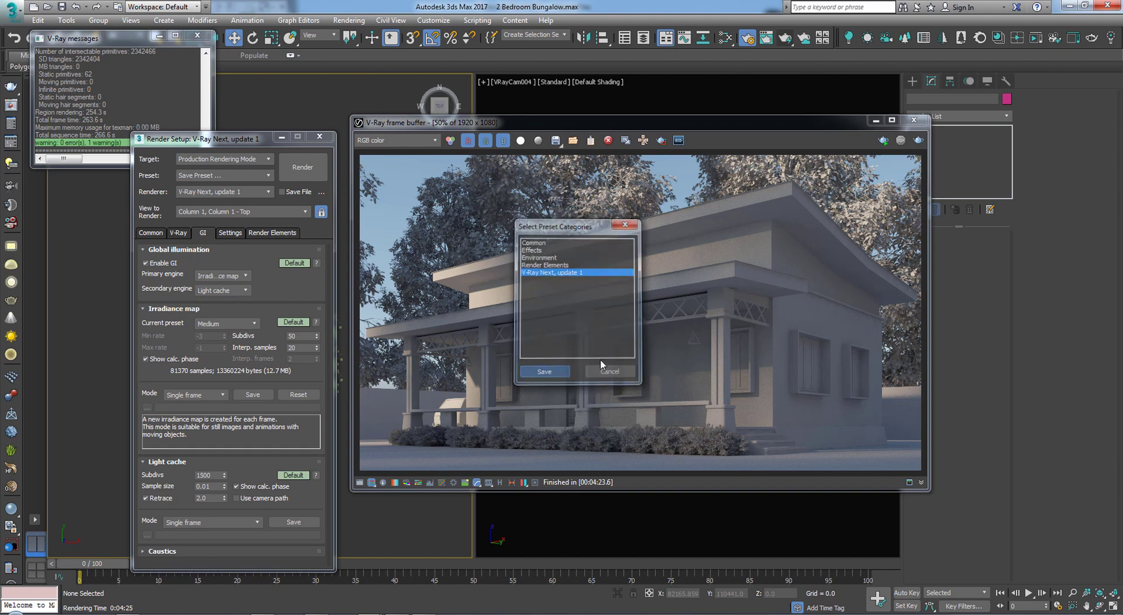
- Set the bucket image sampler's max subdivs to 16 and its noise threshold to 0.003
{"action": "left_click_drag", "start_coordinate": [586, 128], "coordinate": [663, 130]}
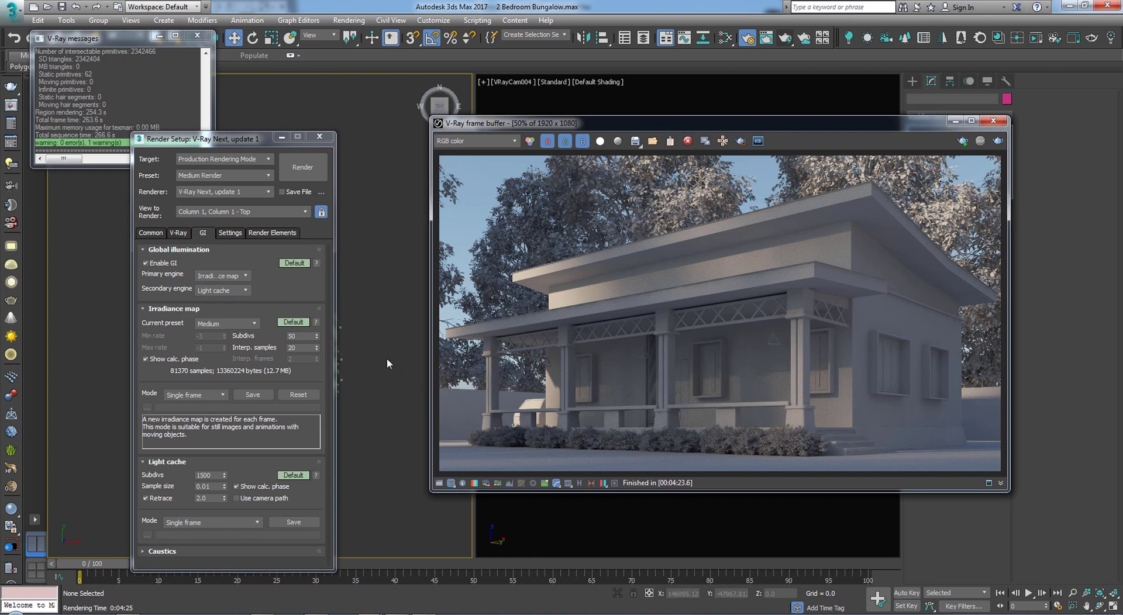
{"action": "left_click", "coordinate": [179, 234]}
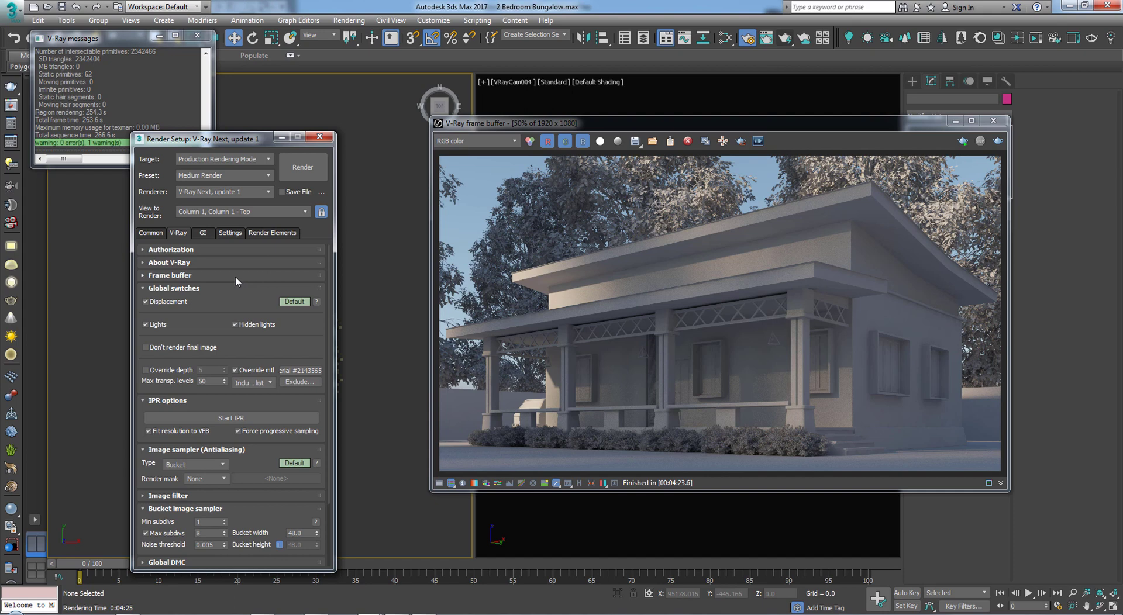
{"action": "double_click", "coordinate": [204, 533]}
{"action": "left_click", "coordinate": [217, 545]}
- Set the irradiance map preset to High and the light cache subdivs to 2500
{"action": "left_click", "coordinate": [204, 233]}
{"action": "left_click", "coordinate": [228, 322]}
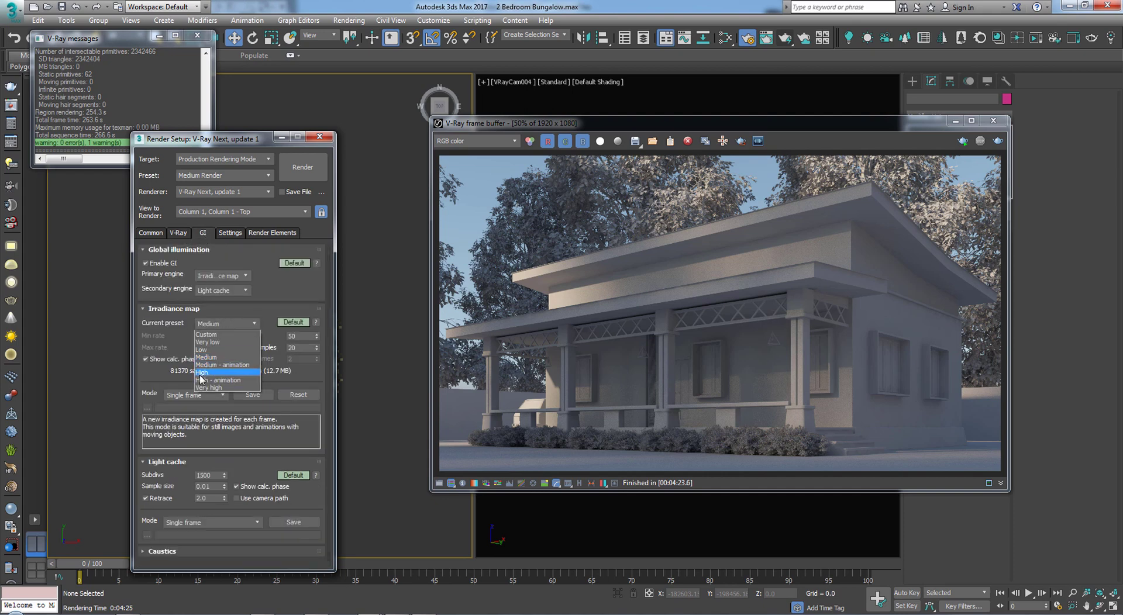
{"action": "left_click", "coordinate": [214, 375]}
{"action": "double_click", "coordinate": [203, 474]}
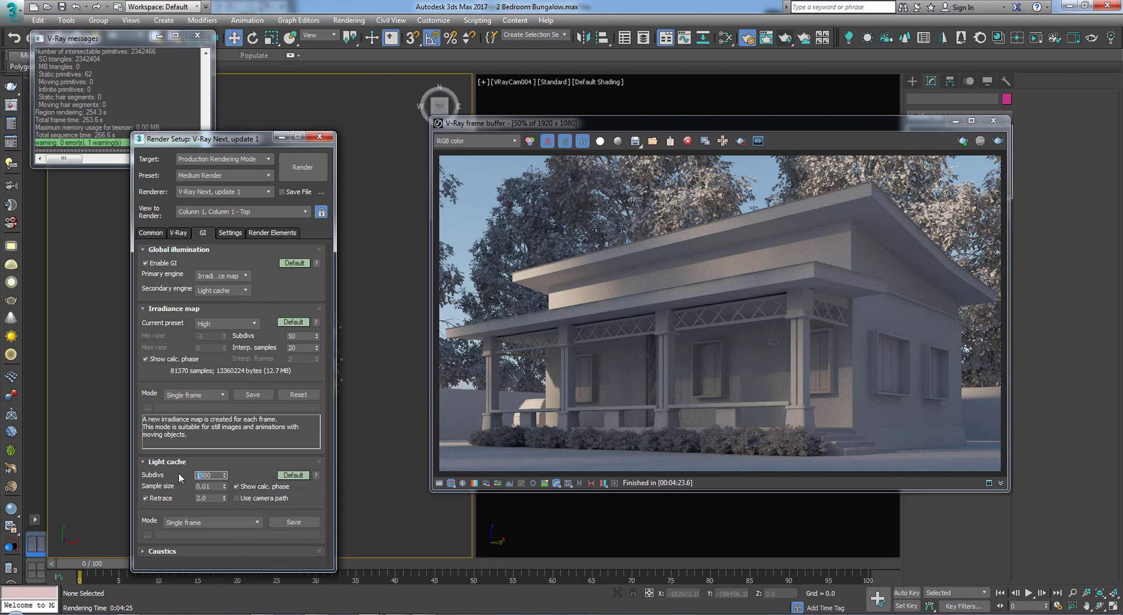
{"action": "type", "text": "2500"}
{"action": "left_click", "coordinate": [219, 485]}
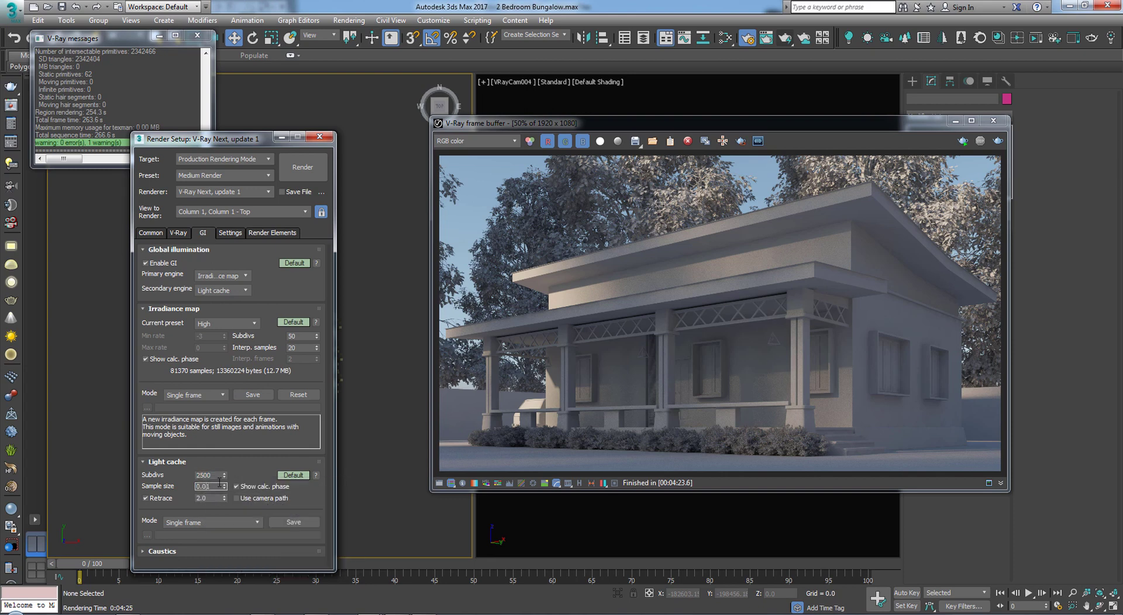
- Show the Advanced system settings and set the dynamic memory limit to 24000 MB
{"action": "left_click", "coordinate": [230, 232]}
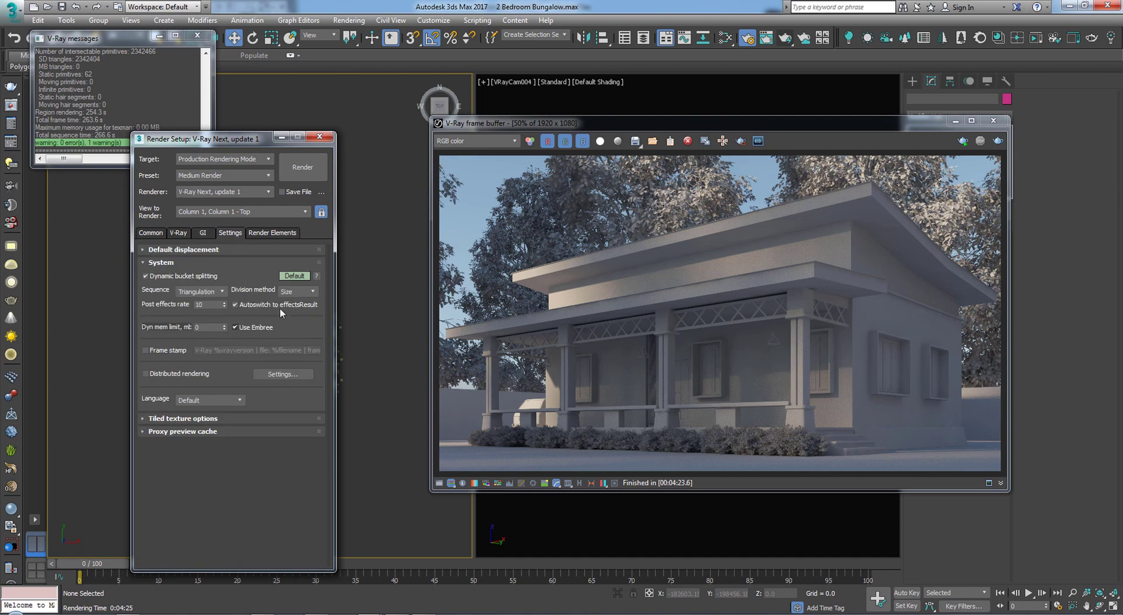
{"action": "left_click", "coordinate": [294, 276]}
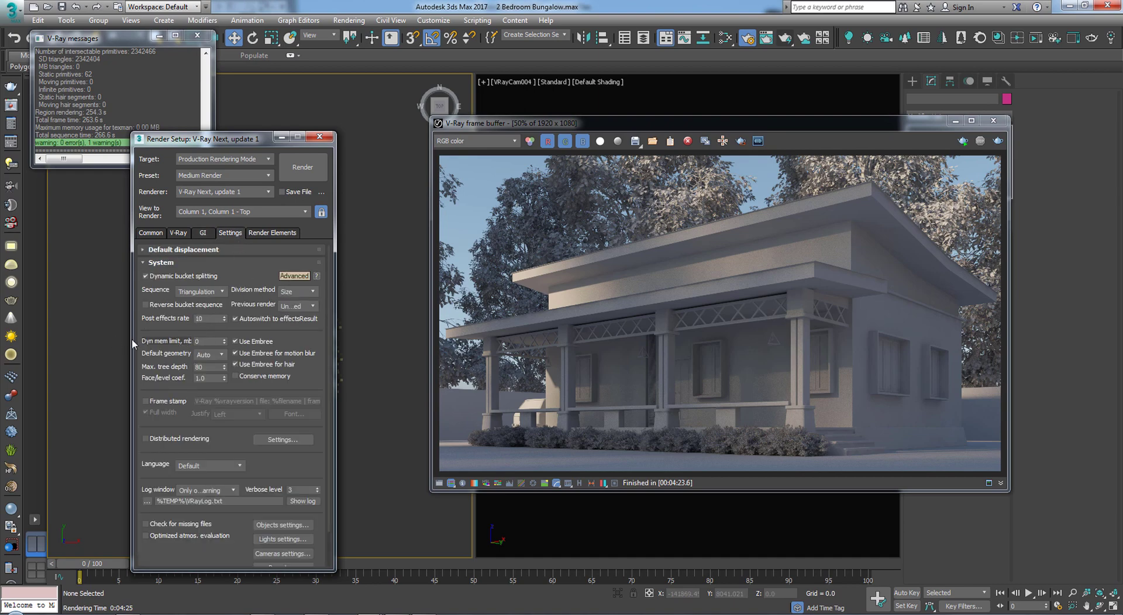
{"action": "left_click", "coordinate": [202, 342]}
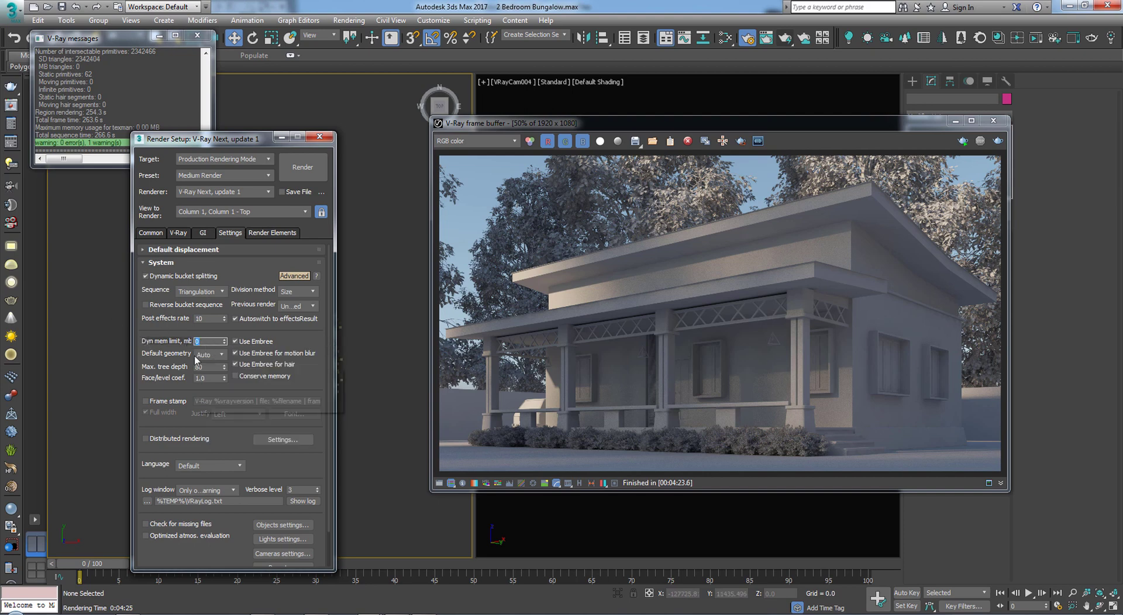
{"action": "mouse_move", "coordinate": [194, 359]}
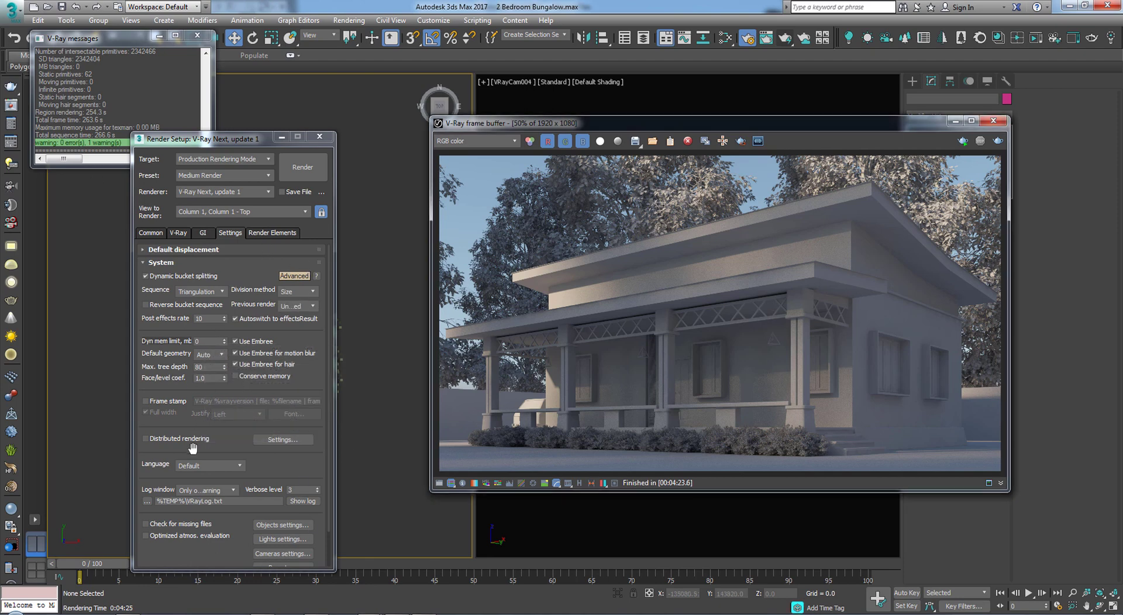
{"action": "double_click", "coordinate": [202, 342]}
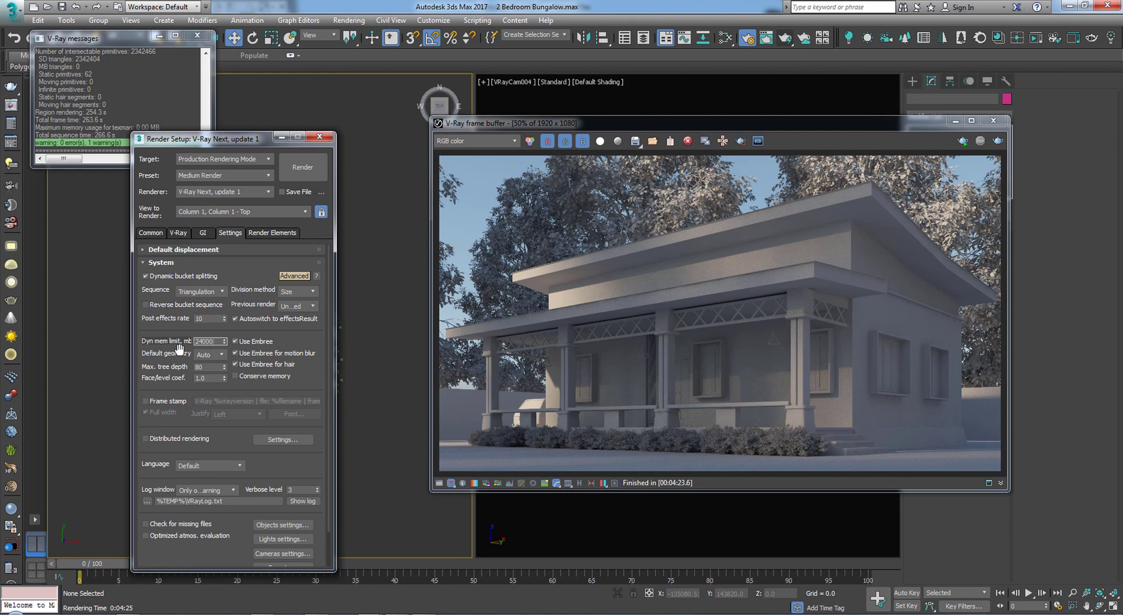
{"action": "double_click", "coordinate": [210, 367]}
- Switch the system settings to Expert mode and look through the Embree, memory, frame stamp, distributed rendering and log options
{"action": "scroll", "coordinate": [228, 542], "scroll_direction": "down", "scroll_amount": 2}
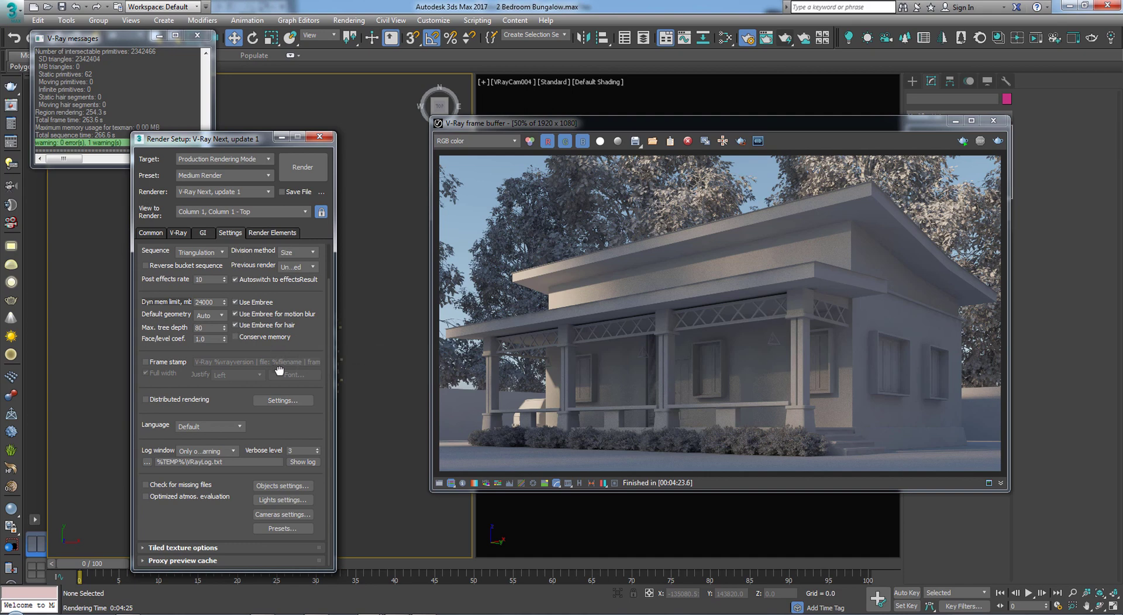
{"action": "scroll", "coordinate": [281, 353], "scroll_direction": "up", "scroll_amount": 2}
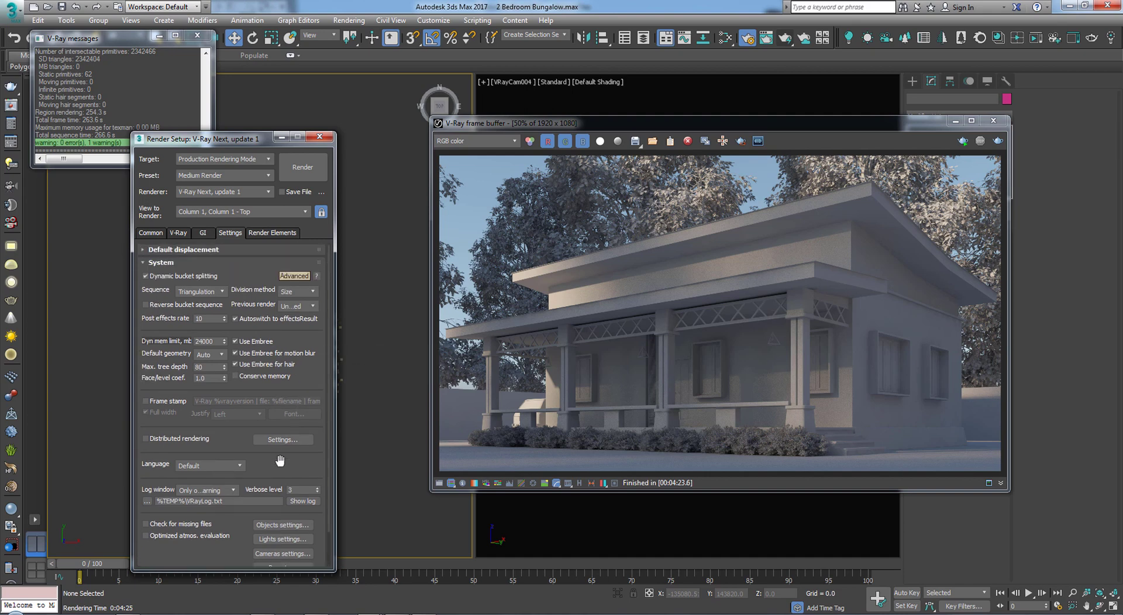
{"action": "left_click", "coordinate": [295, 276]}
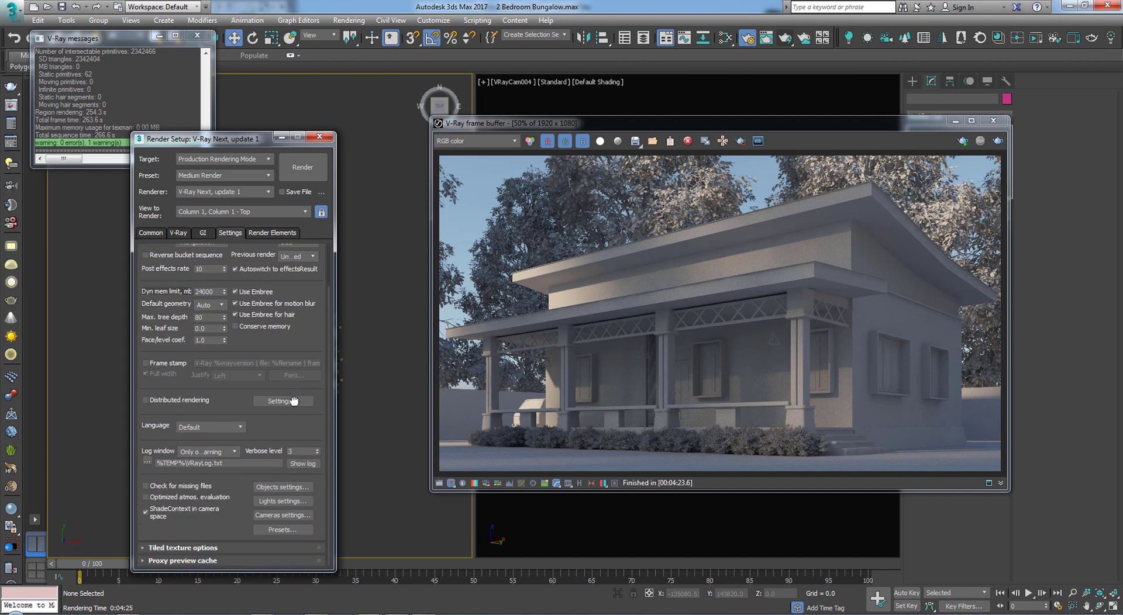
{"action": "scroll", "coordinate": [287, 425], "scroll_direction": "down", "scroll_amount": 1}
{"action": "scroll", "coordinate": [276, 450], "scroll_direction": "up", "scroll_amount": 1}
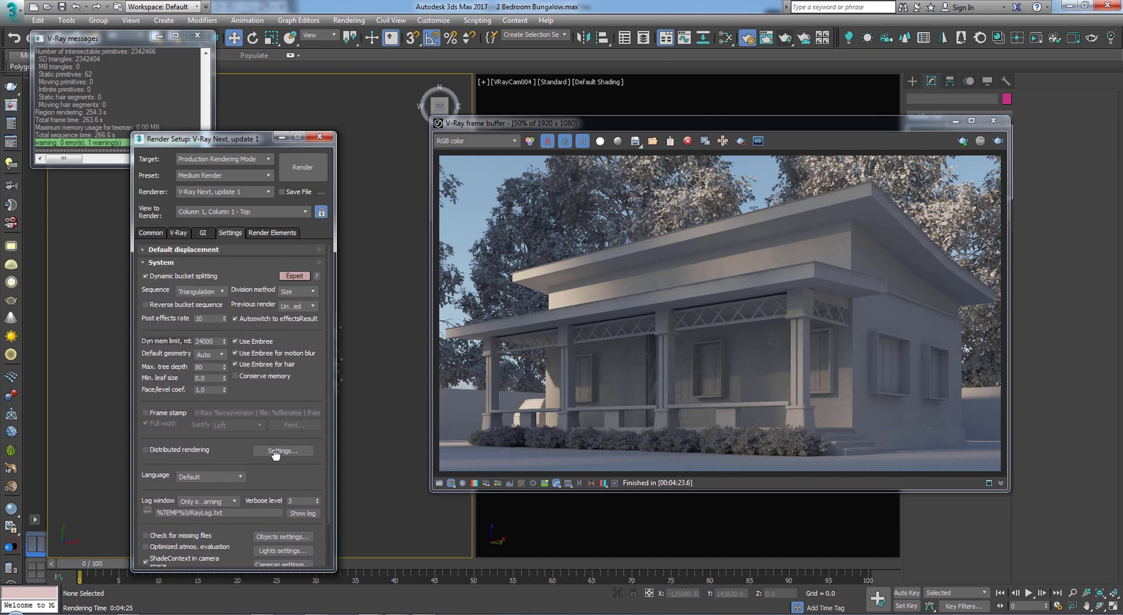
{"action": "scroll", "coordinate": [271, 447], "scroll_direction": "down", "scroll_amount": 3}
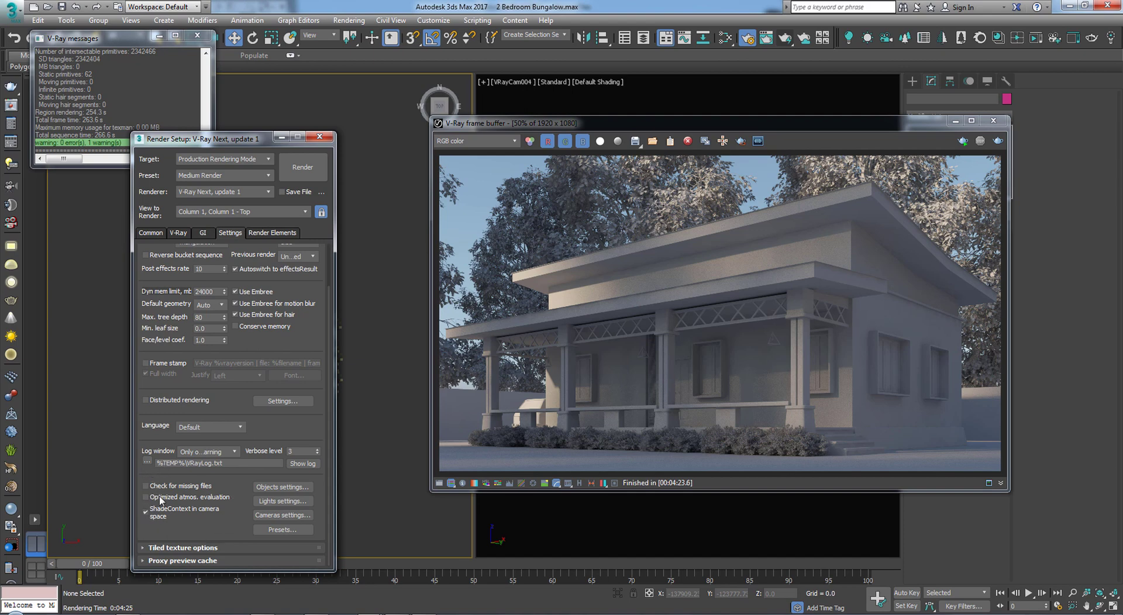
{"action": "mouse_move", "coordinate": [240, 504]}
{"action": "left_mouse_down"}
{"action": "mouse_move", "coordinate": [243, 531]}
{"action": "mouse_move", "coordinate": [238, 506]}
{"action": "left_mouse_up"}
{"action": "left_click_drag", "start_coordinate": [244, 489], "coordinate": [248, 503]}
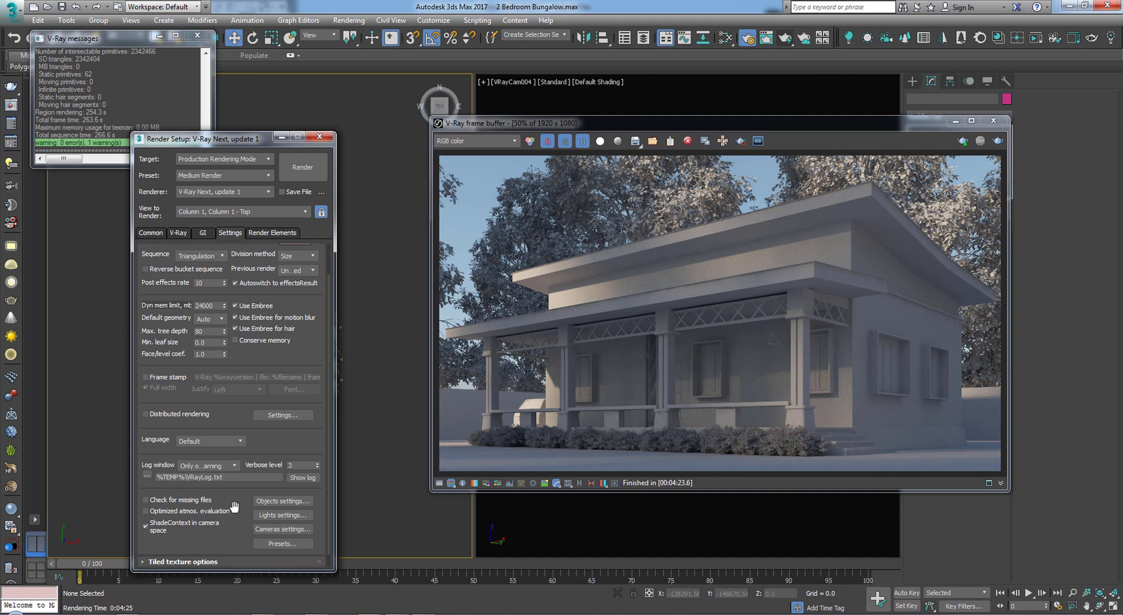
{"action": "left_click_drag", "start_coordinate": [307, 354], "coordinate": [221, 387]}
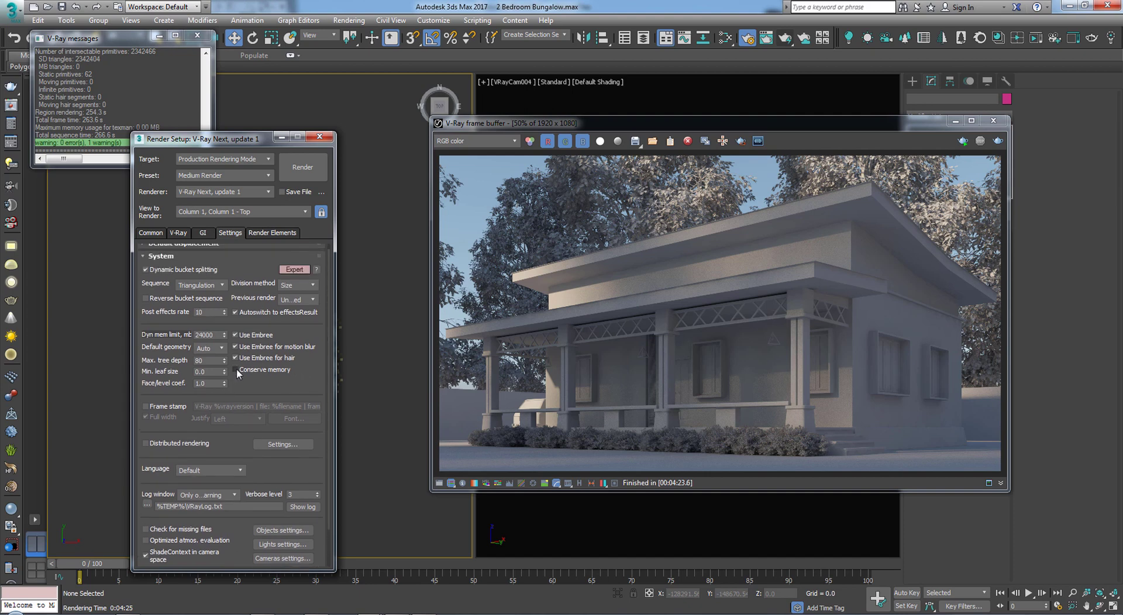
{"action": "mouse_move", "coordinate": [256, 376]}
- Save the current render settings to the Desktop as a preset named High Render, including only the V-Ray Next, update 1 category
{"action": "left_click", "coordinate": [199, 175]}
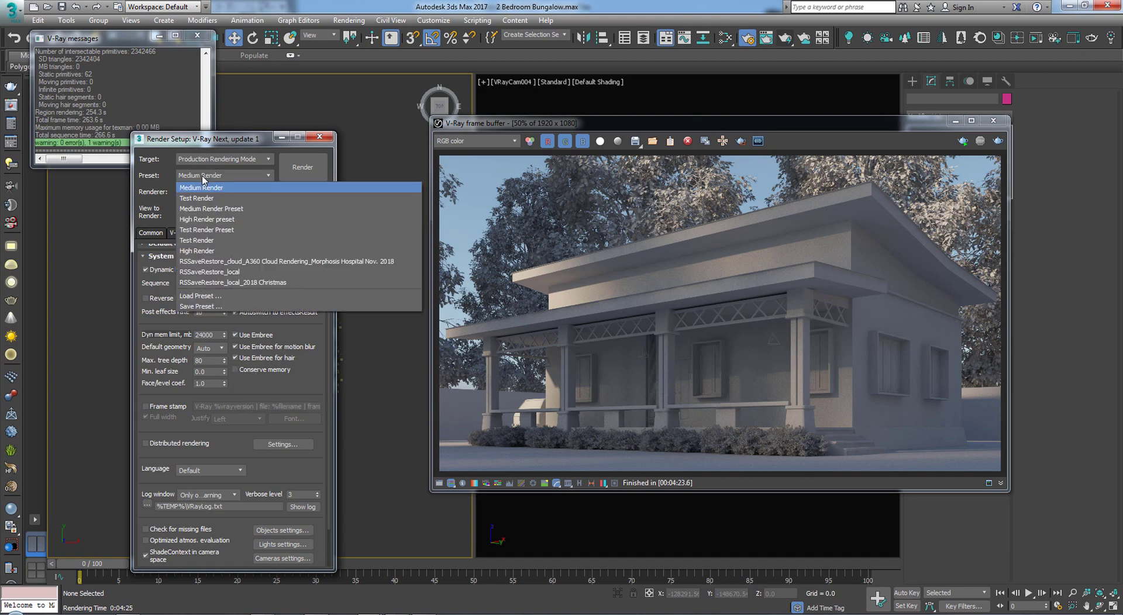
{"action": "left_click", "coordinate": [199, 307]}
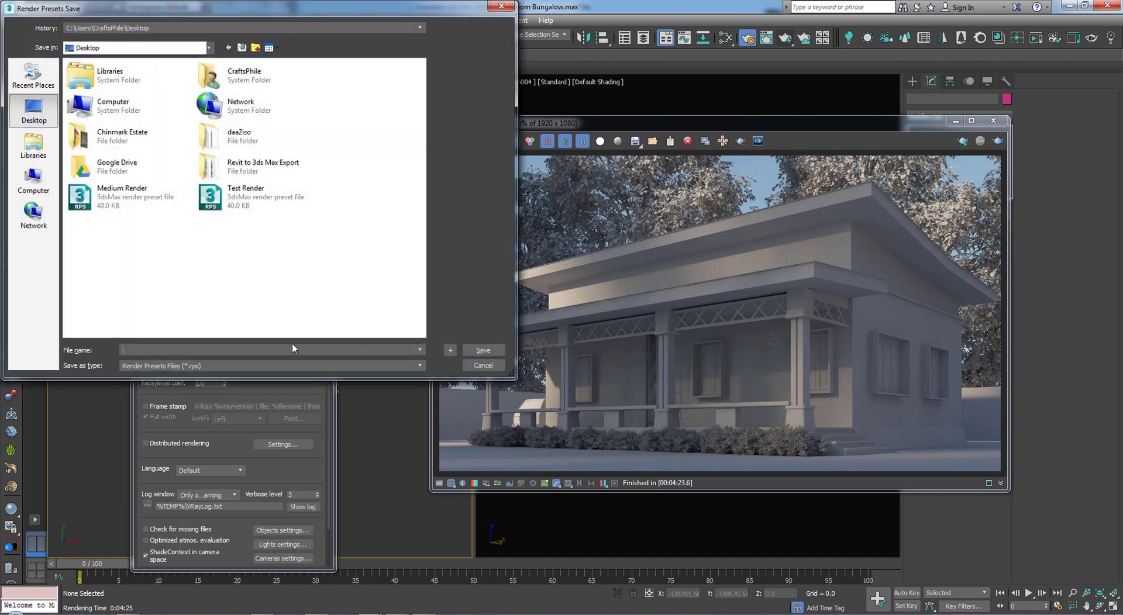
{"action": "left_click", "coordinate": [247, 210]}
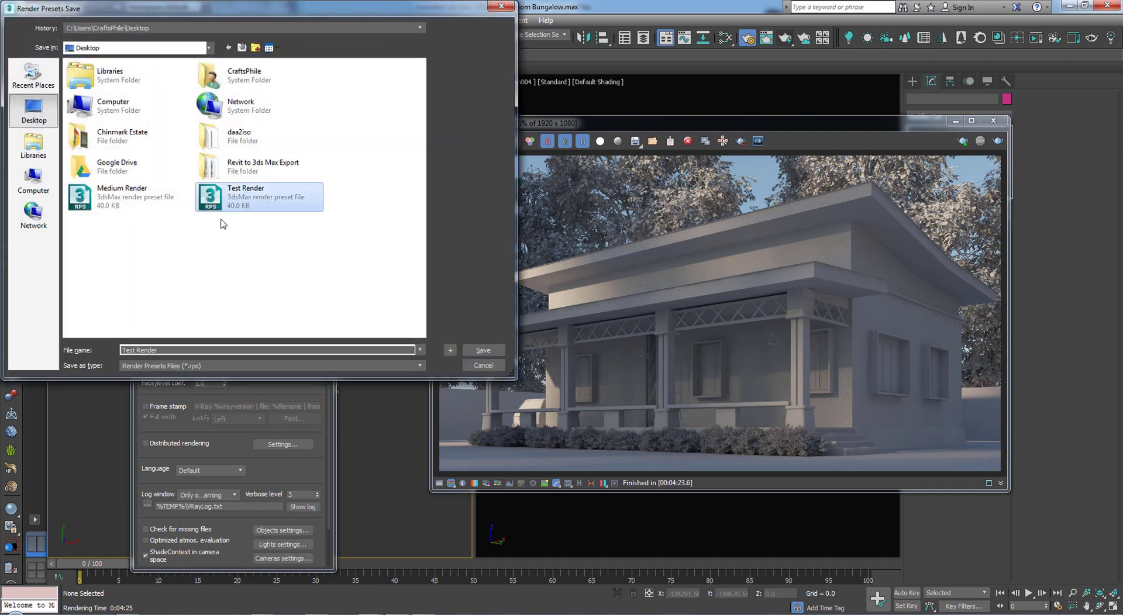
{"action": "double_click", "coordinate": [126, 349]}
{"action": "type", "text": "High"}
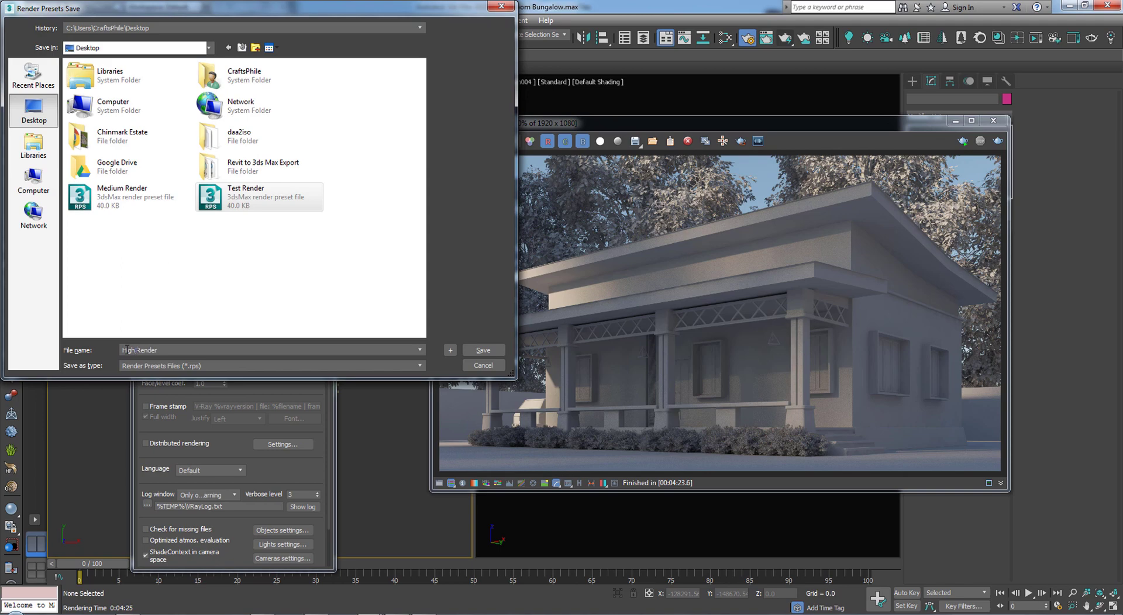
{"action": "left_click", "coordinate": [483, 350]}
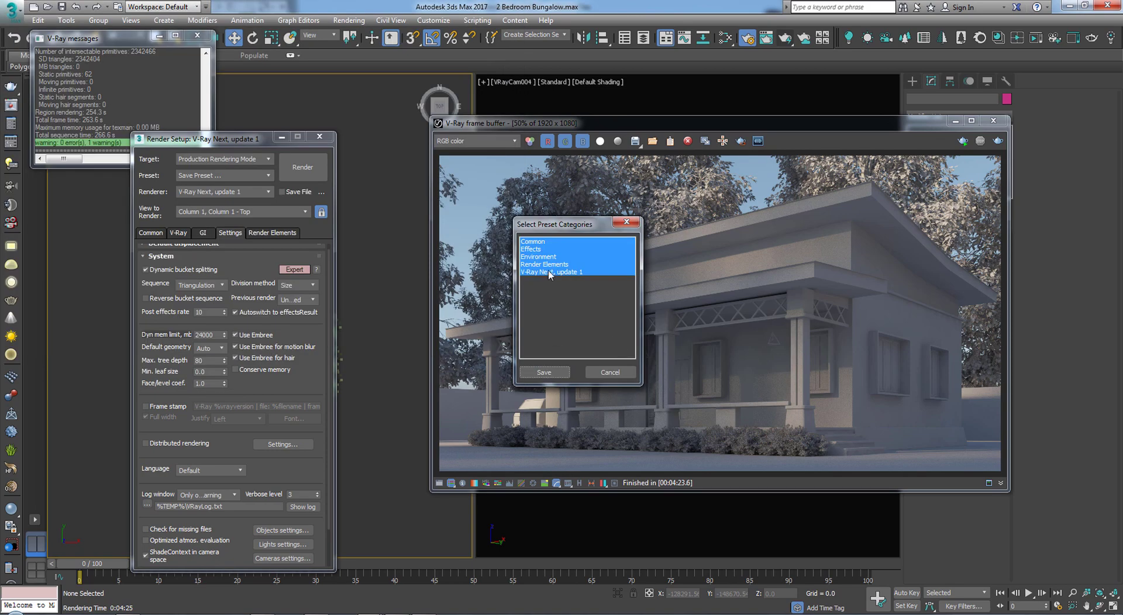
{"action": "left_click", "coordinate": [551, 272]}
{"action": "left_click", "coordinate": [543, 373]}
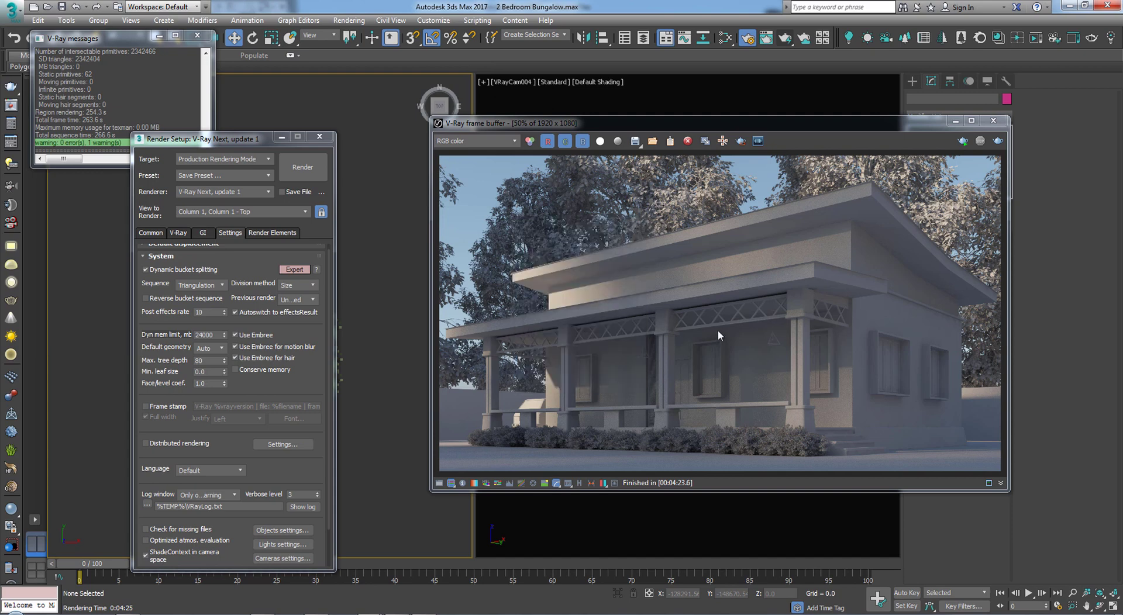
- Review the VRayExtraTex and VRayZDepth render elements alongside the V-Ray sampler and system settings
{"action": "left_click", "coordinate": [270, 233]}
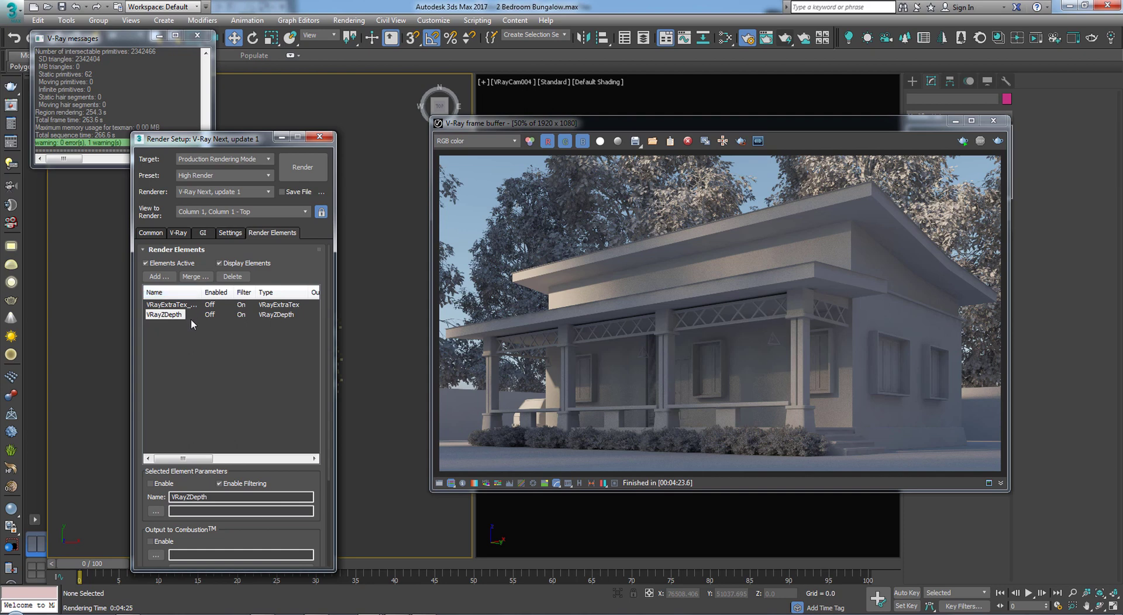
{"action": "left_click", "coordinate": [178, 233]}
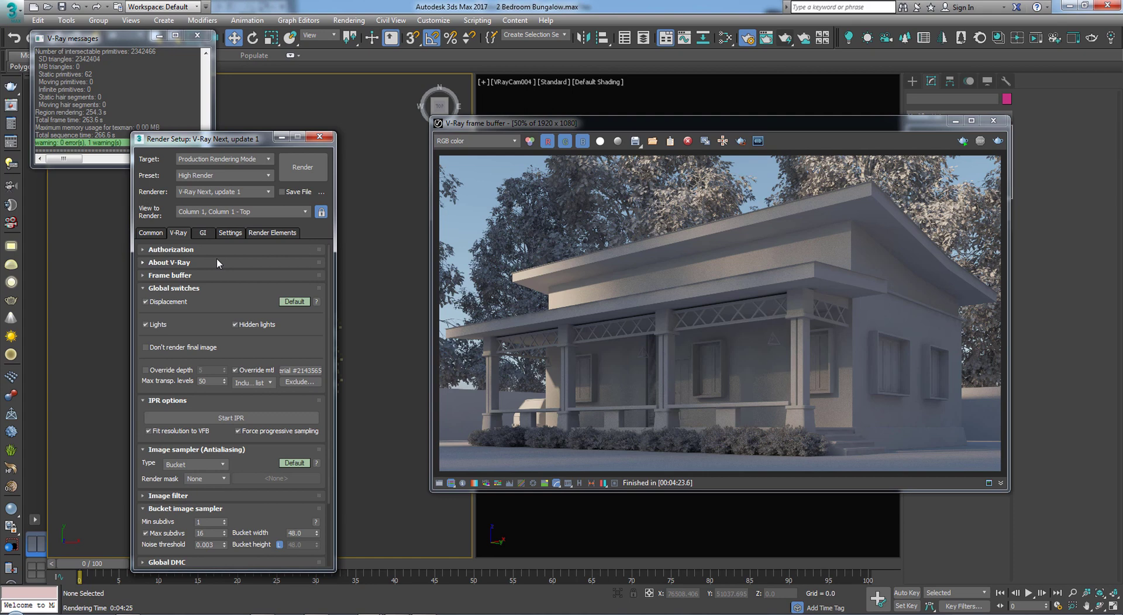
{"action": "left_click", "coordinate": [272, 233]}
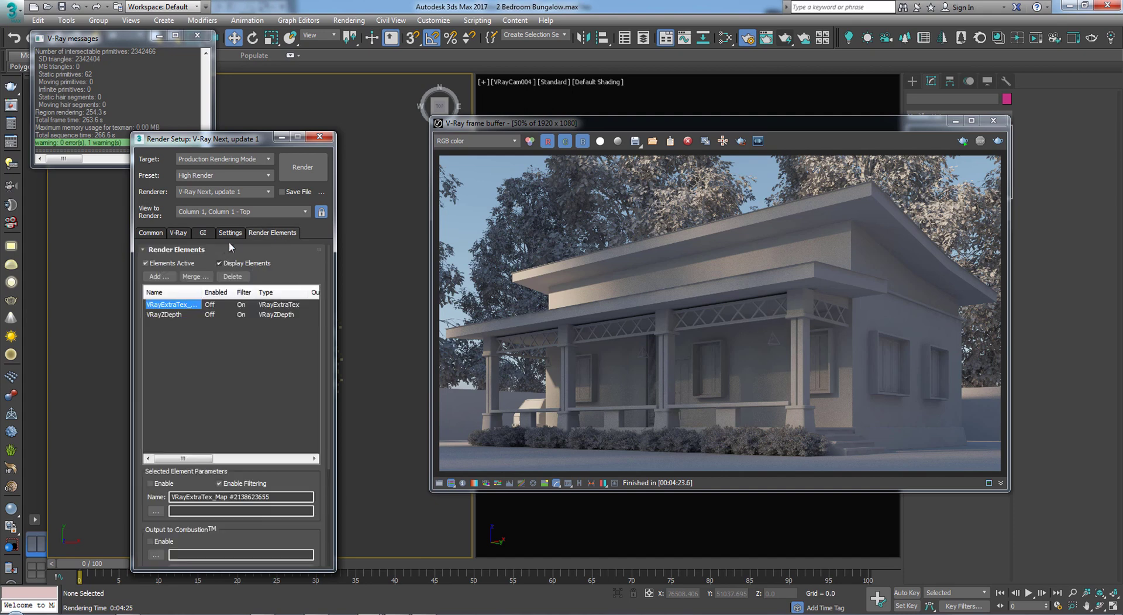
{"action": "left_click", "coordinate": [230, 232]}
{"action": "left_click", "coordinate": [272, 232]}
{"action": "left_click", "coordinate": [178, 232]}
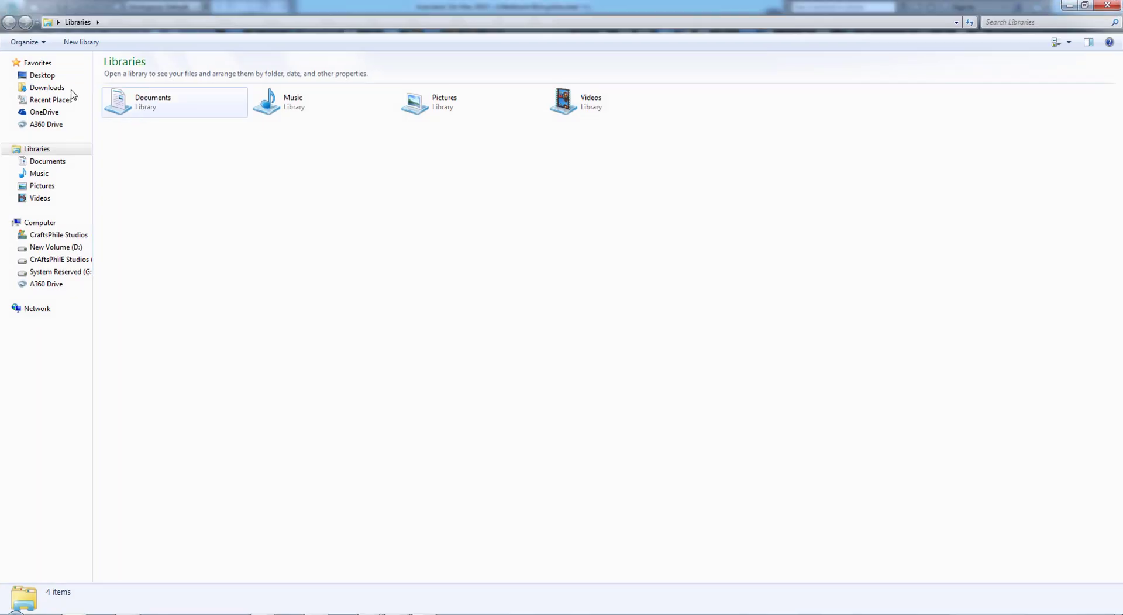
- Switch to Windows Explorer and locate the High, Medium and Test Render preset files in the Desktop folder
{"action": "left_click", "coordinate": [43, 76]}
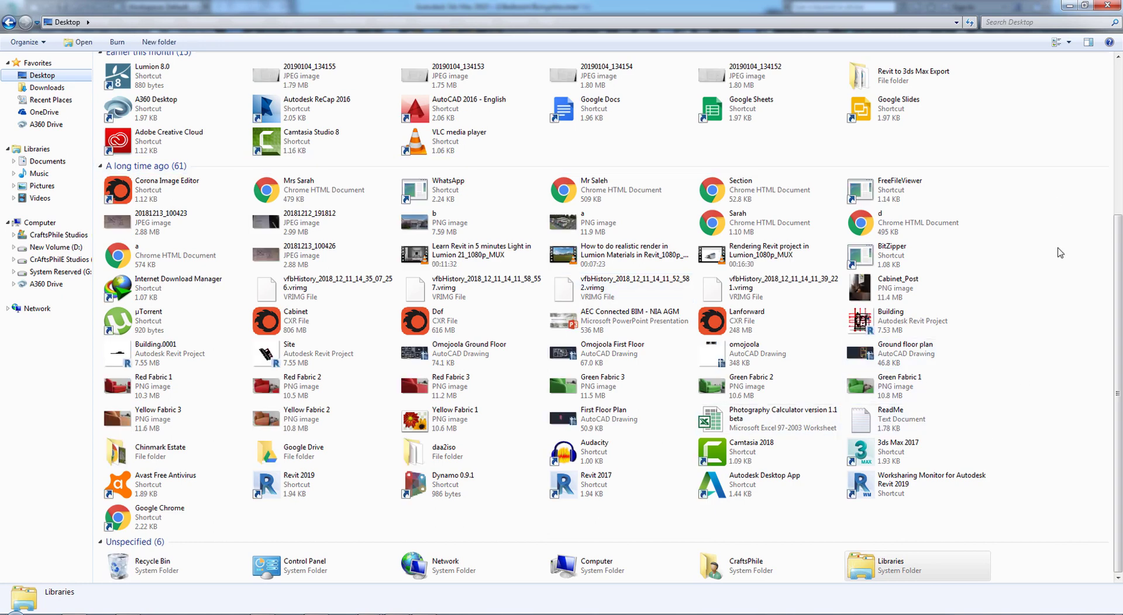
{"action": "scroll", "coordinate": [994, 303], "scroll_direction": "up", "scroll_amount": 5}
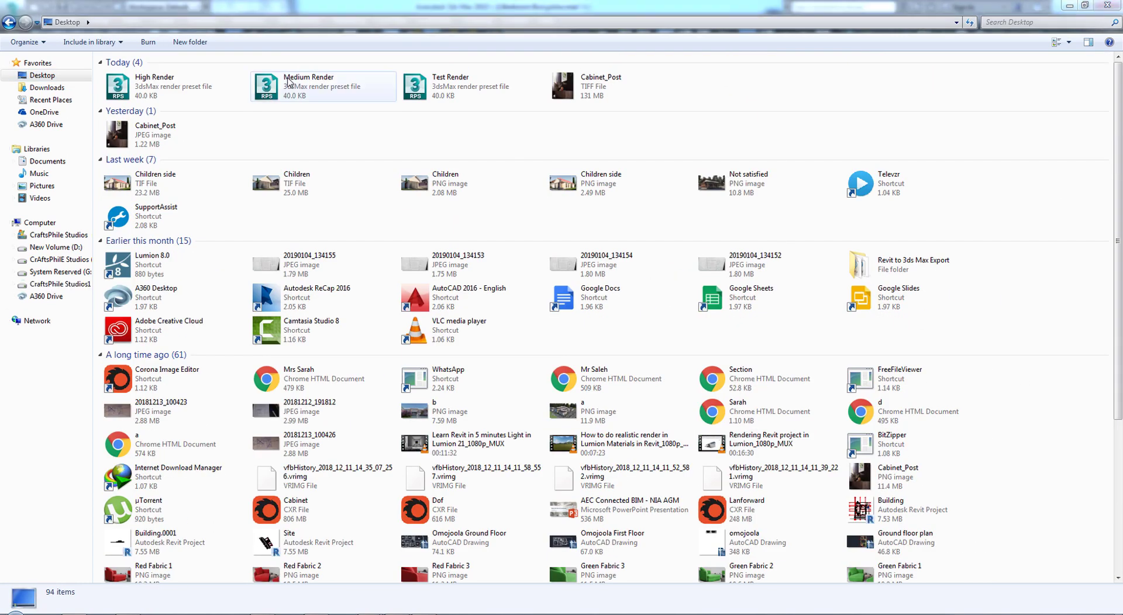
- Copy the High Render, Medium Render and Test Render preset files from the Desktop and paste them onto the CraftsPhile Studios1 (I:) drive
{"action": "left_click", "coordinate": [153, 80]}
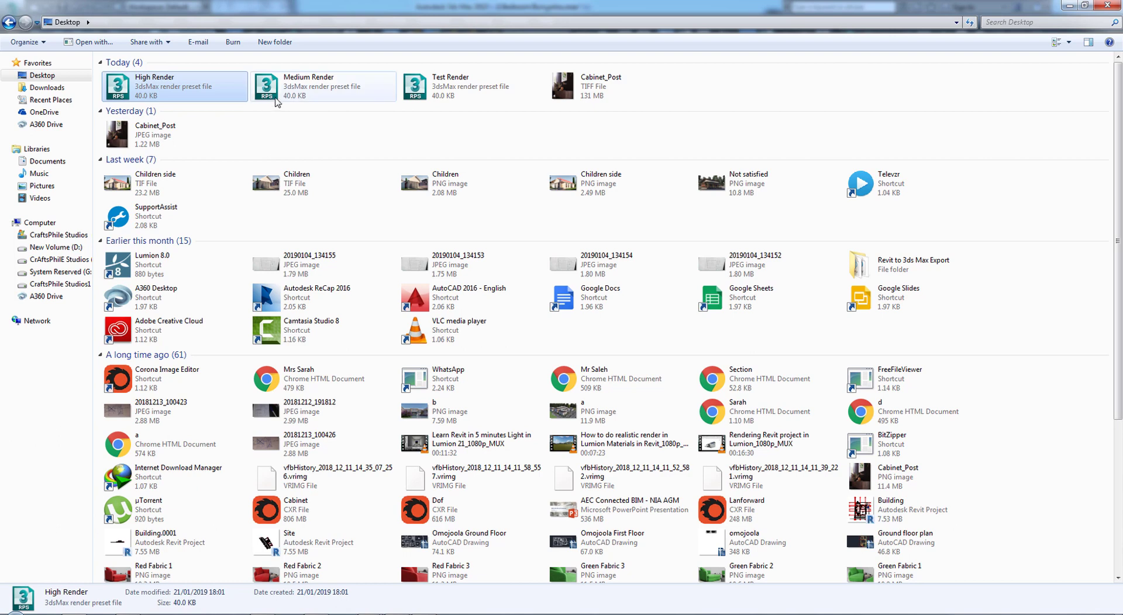
{"action": "left_click", "coordinate": [277, 97], "text": "ctrl"}
{"action": "left_click", "coordinate": [444, 91], "text": "ctrl"}
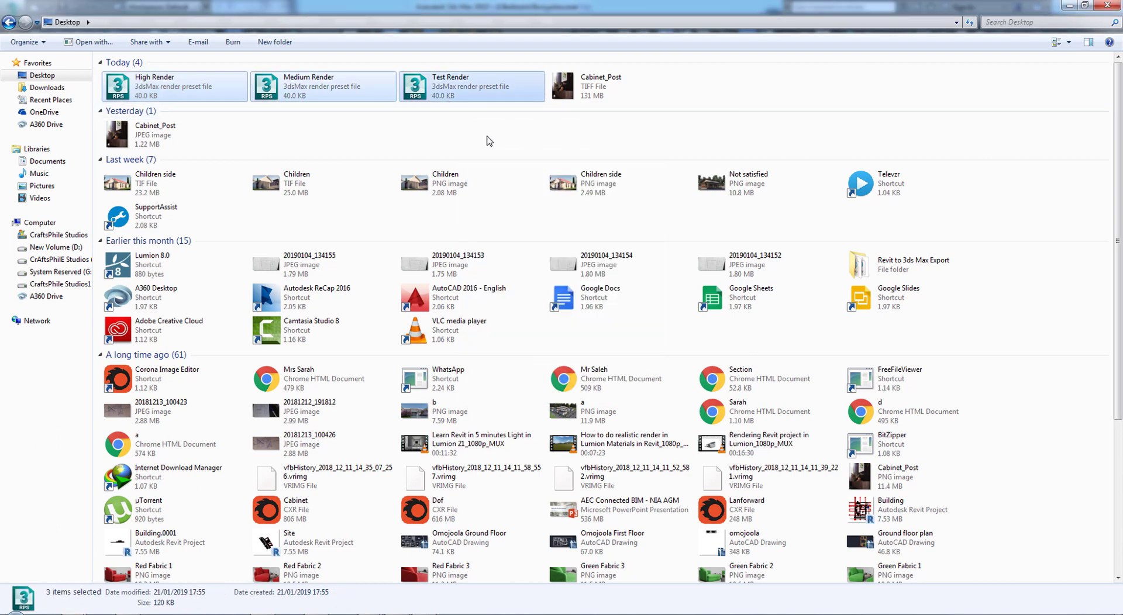
{"action": "right_click", "coordinate": [437, 94]}
{"action": "left_click", "coordinate": [468, 208]}
{"action": "left_click", "coordinate": [38, 223]}
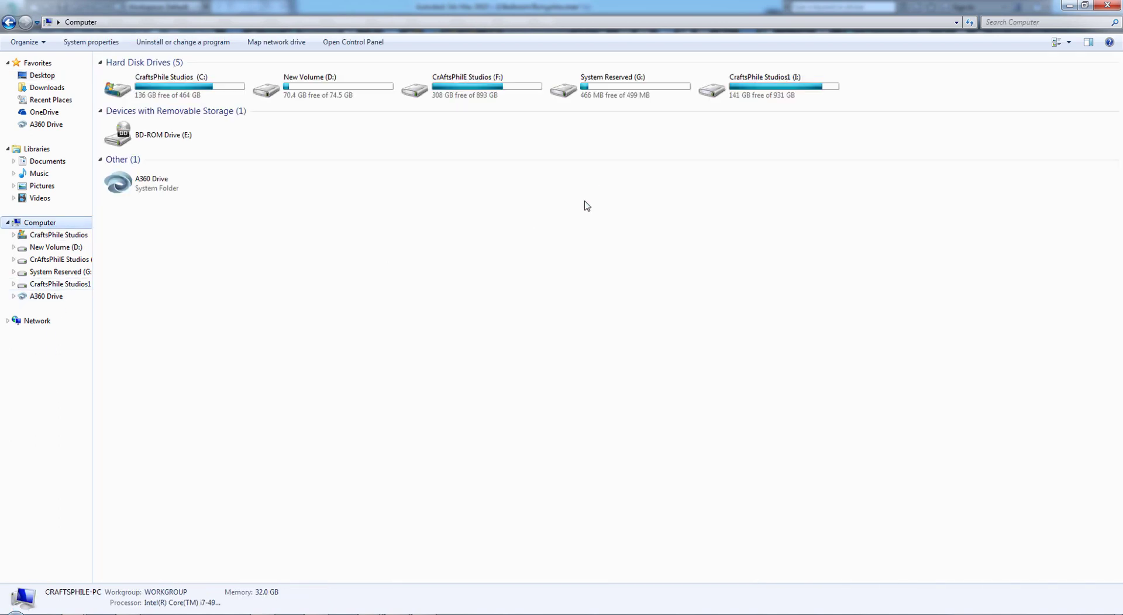
{"action": "left_click", "coordinate": [752, 93]}
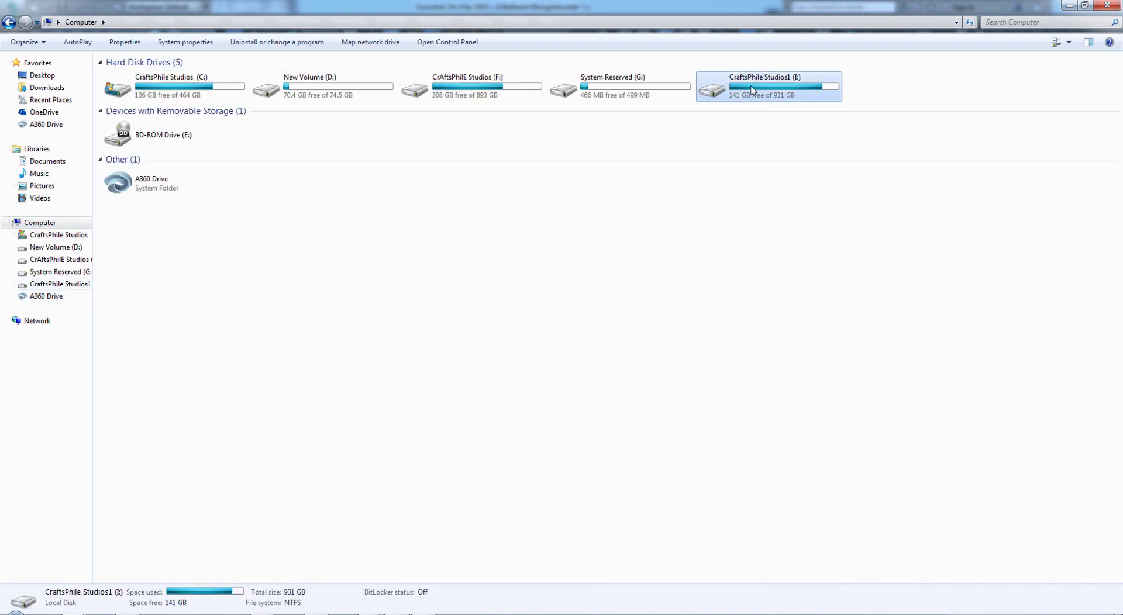
{"action": "right_click", "coordinate": [752, 90]}
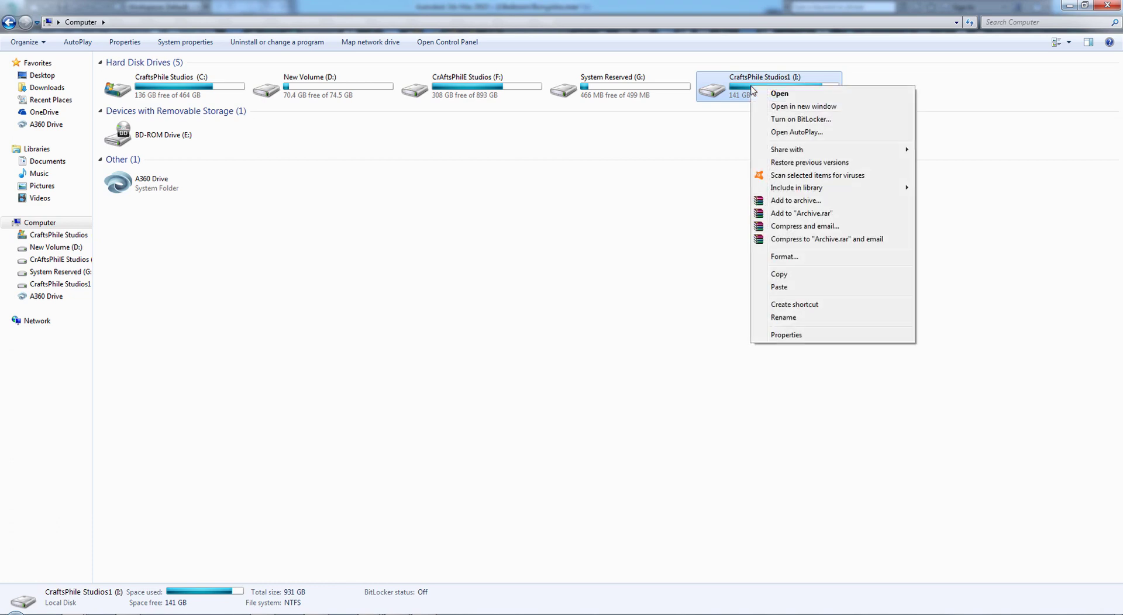
{"action": "left_click", "coordinate": [779, 287]}
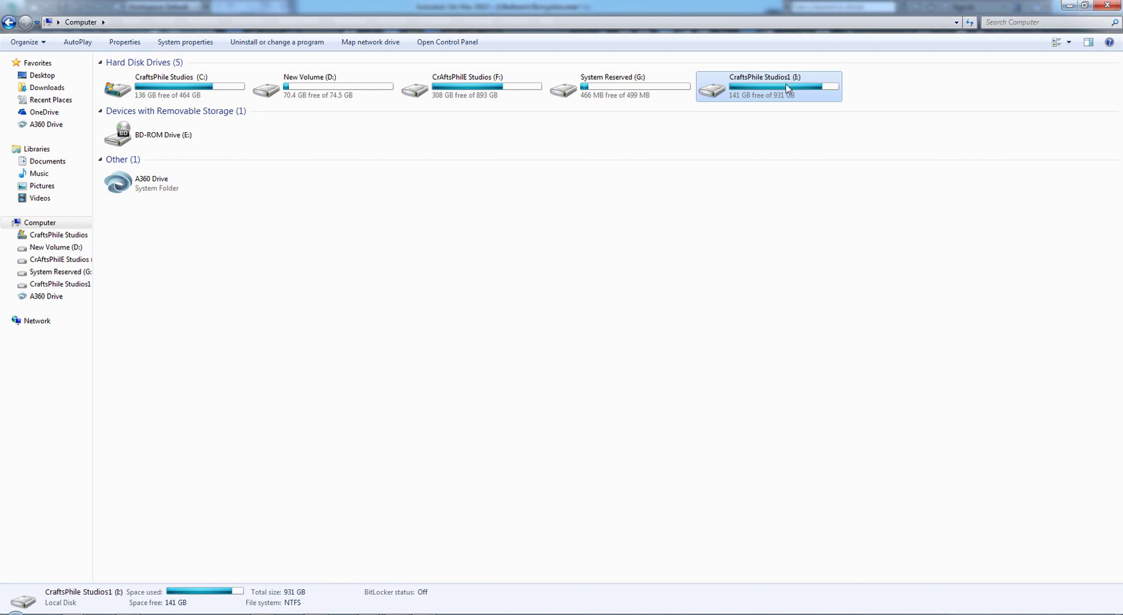
- Switch back to 3ds Max and inspect the grey override render of the bungalow in the V-Ray frame buffer
{"action": "left_click", "coordinate": [1068, 7]}
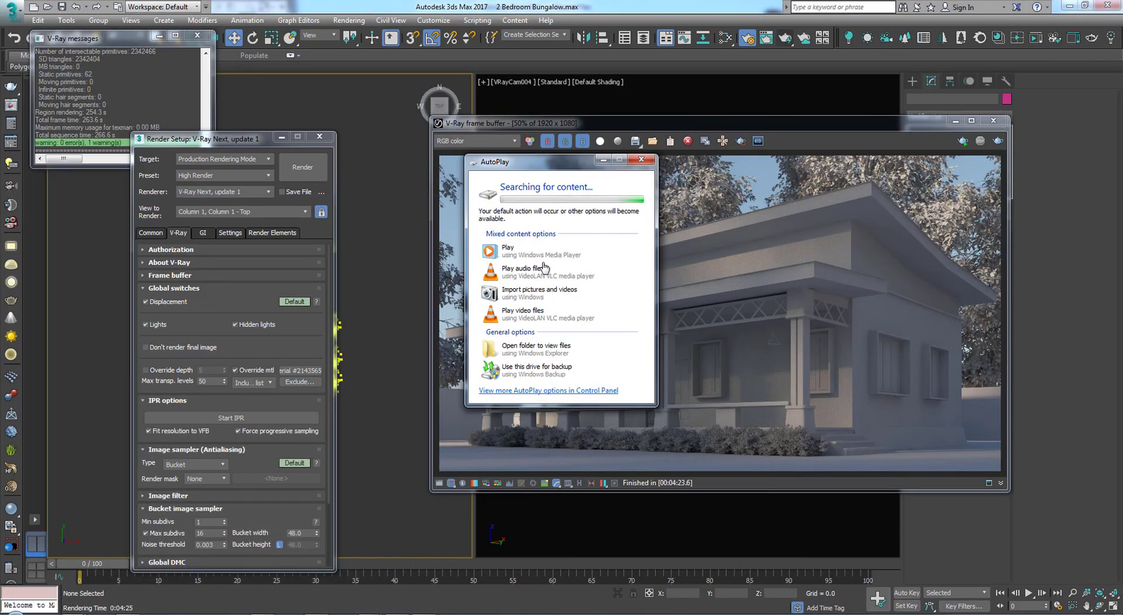
{"action": "double_click", "coordinate": [725, 235]}
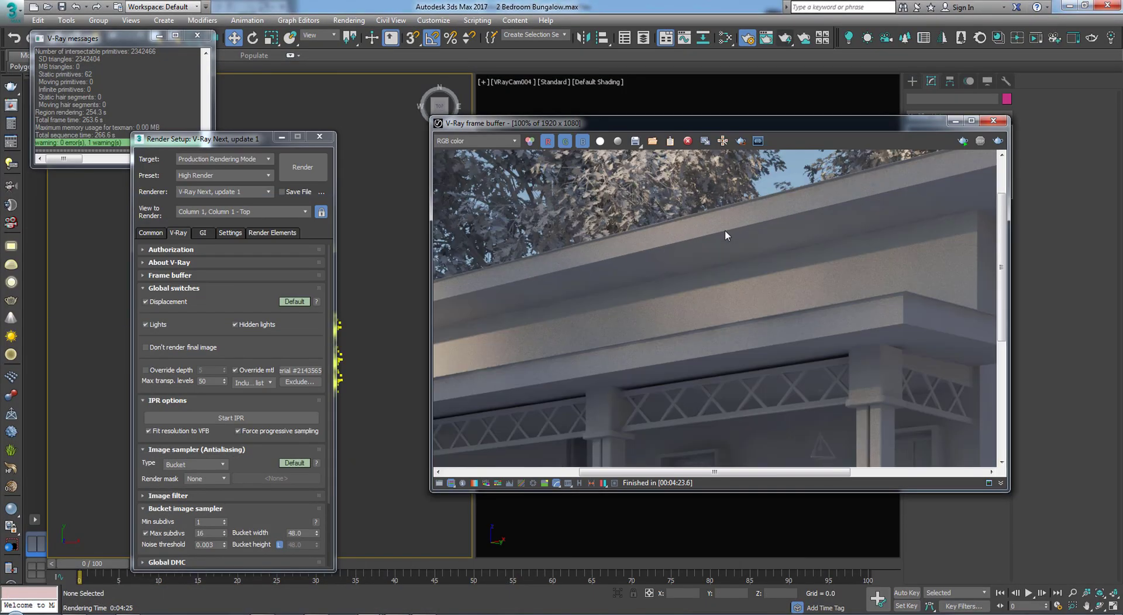
{"action": "scroll", "coordinate": [725, 235], "scroll_direction": "down", "scroll_amount": 1}
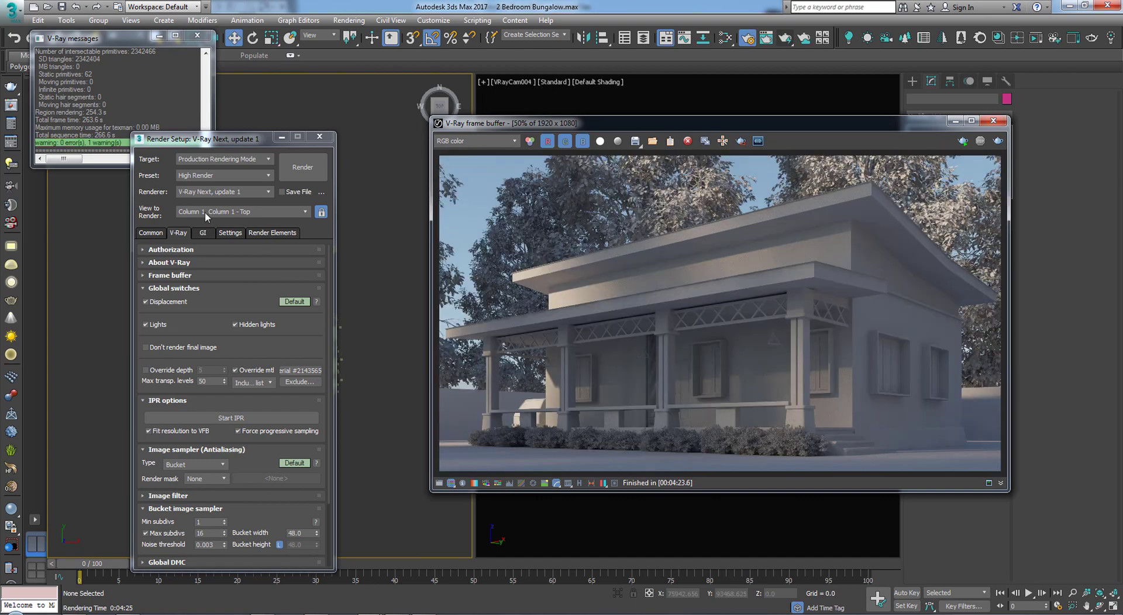
- Load the Medium Render preset from the Desktop with the V-Ray Next, update 1 category, and return to the V-Ray settings
{"action": "left_click", "coordinate": [233, 177]}
{"action": "left_click", "coordinate": [201, 296]}
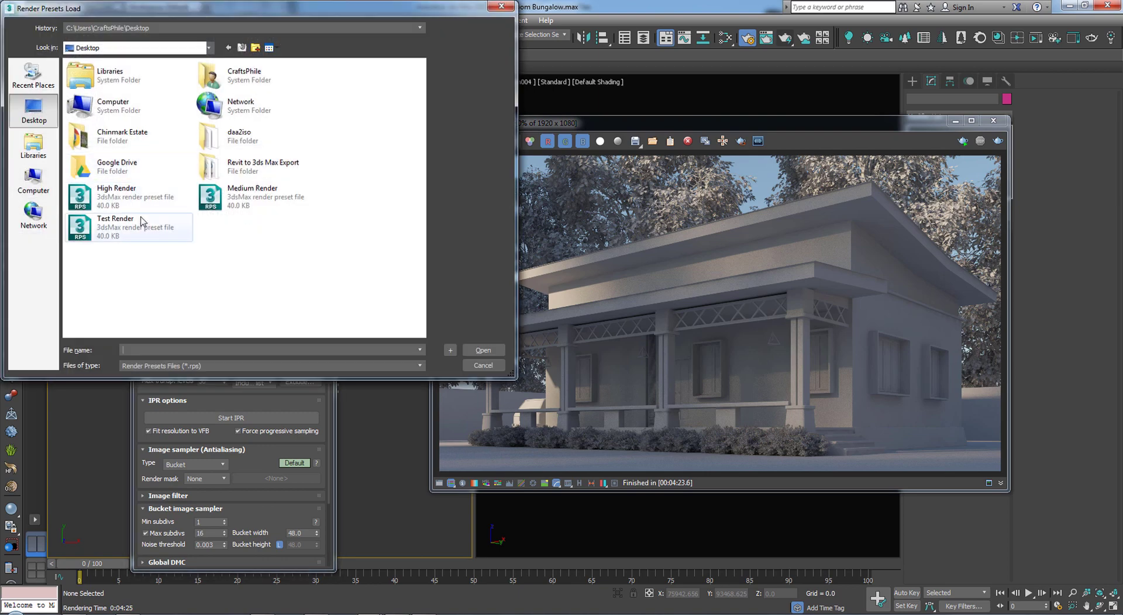
{"action": "left_click", "coordinate": [222, 198]}
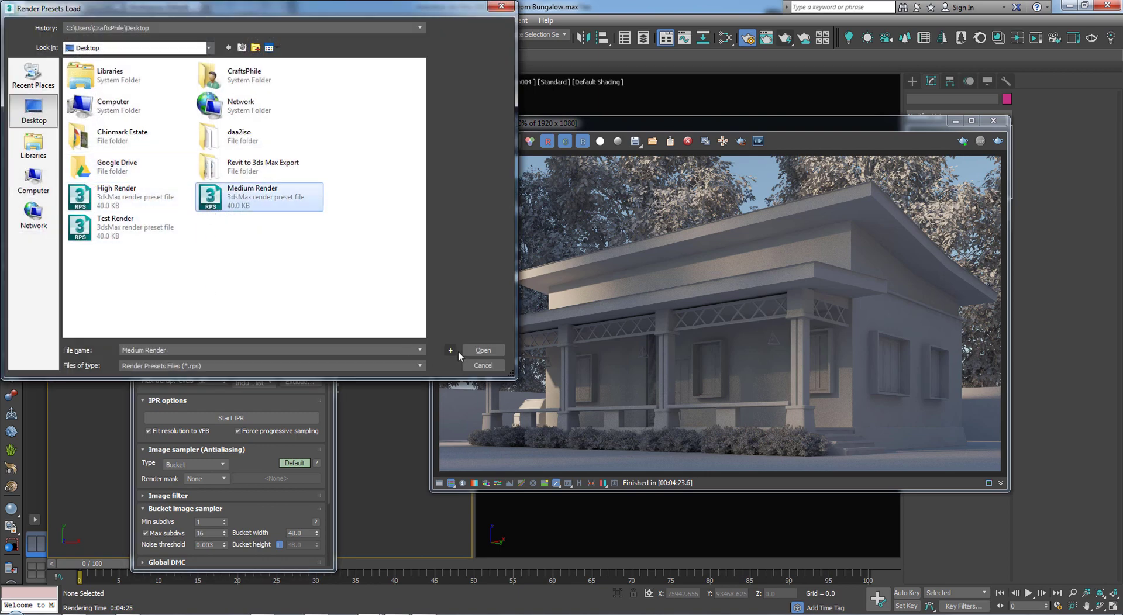
{"action": "left_click", "coordinate": [483, 350]}
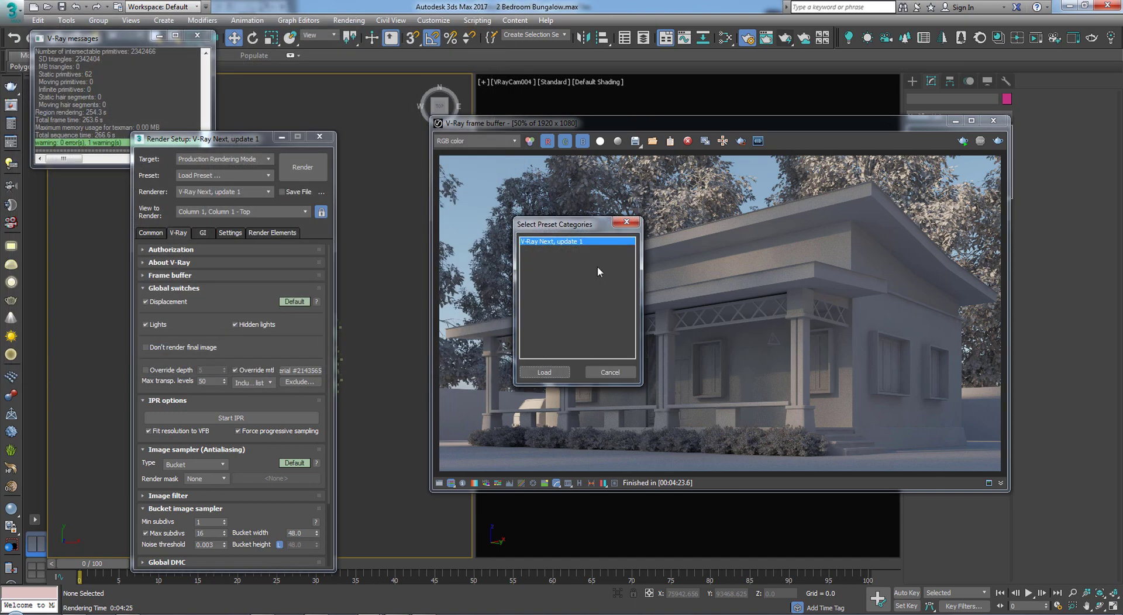
{"action": "left_click", "coordinate": [547, 371]}
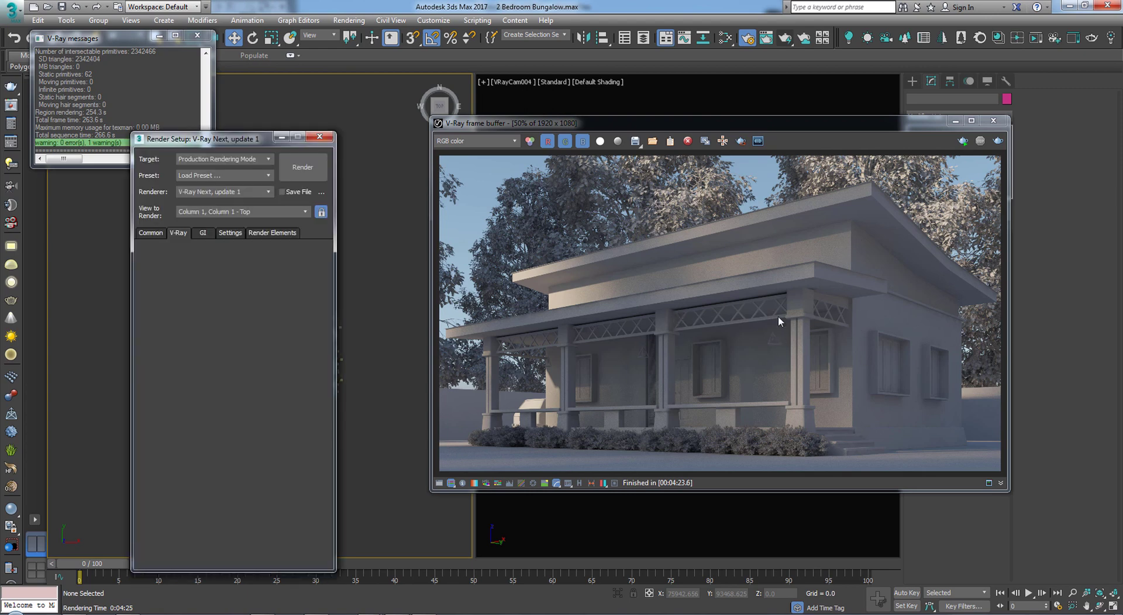
{"action": "left_click", "coordinate": [179, 233]}
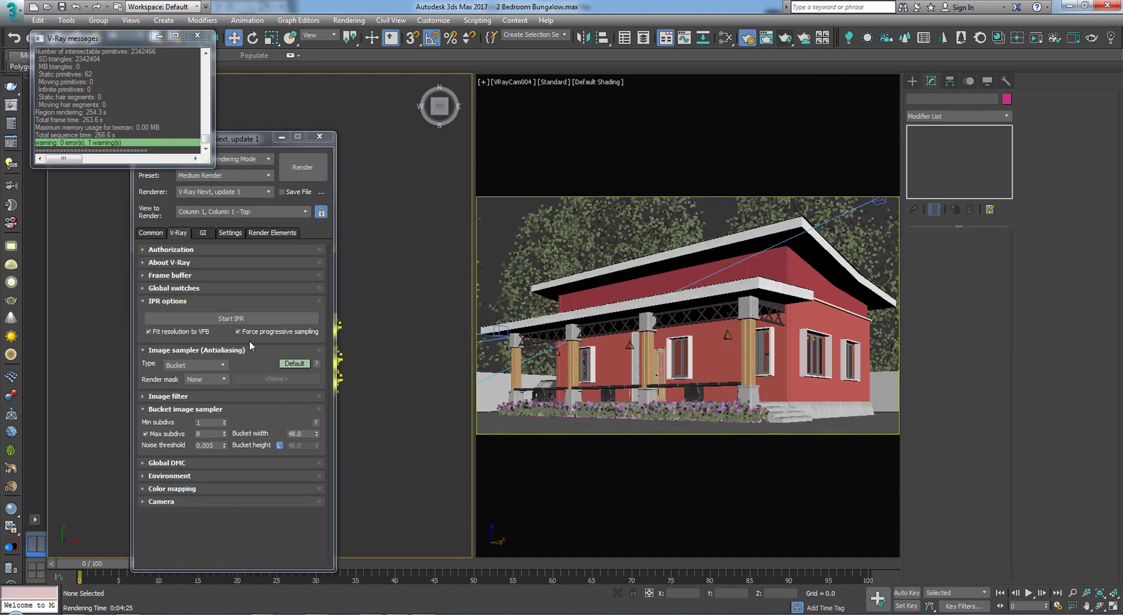
{"action": "left_click", "coordinate": [206, 186]}
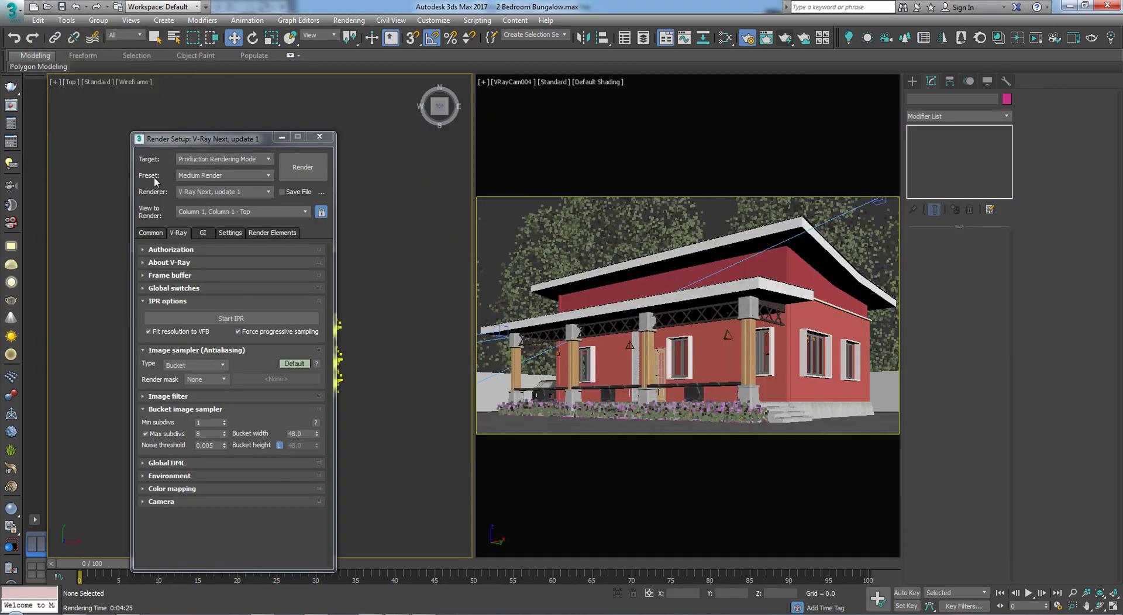
- Turn off the material override in the global switches and overwrite the Medium Render preset, including only the V-Ray Next, update 1 category
{"action": "left_click", "coordinate": [165, 288]}
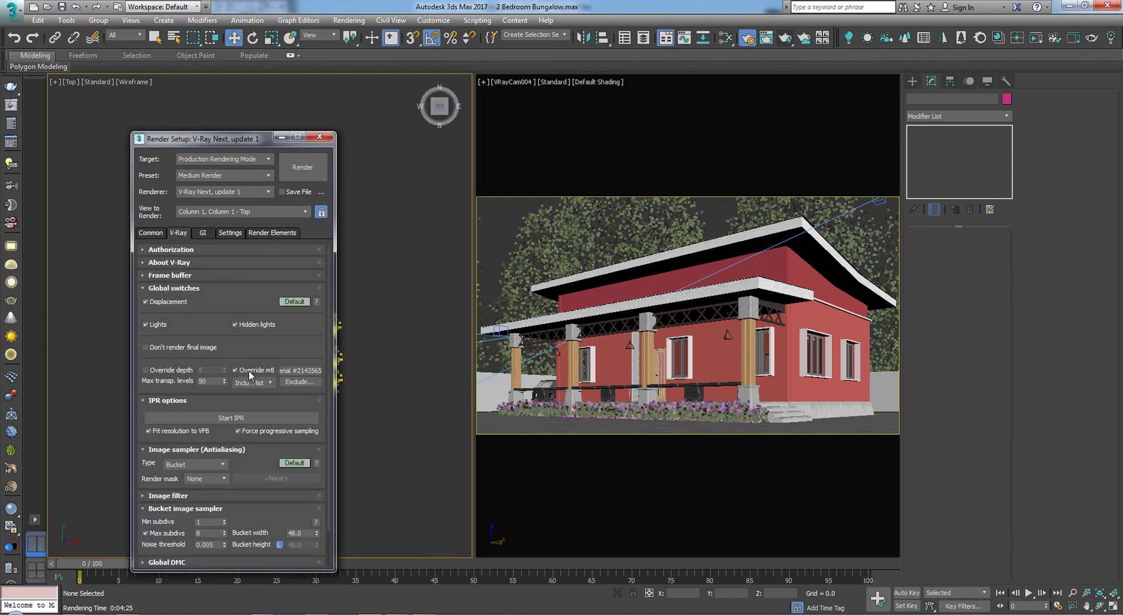
{"action": "left_click", "coordinate": [249, 372]}
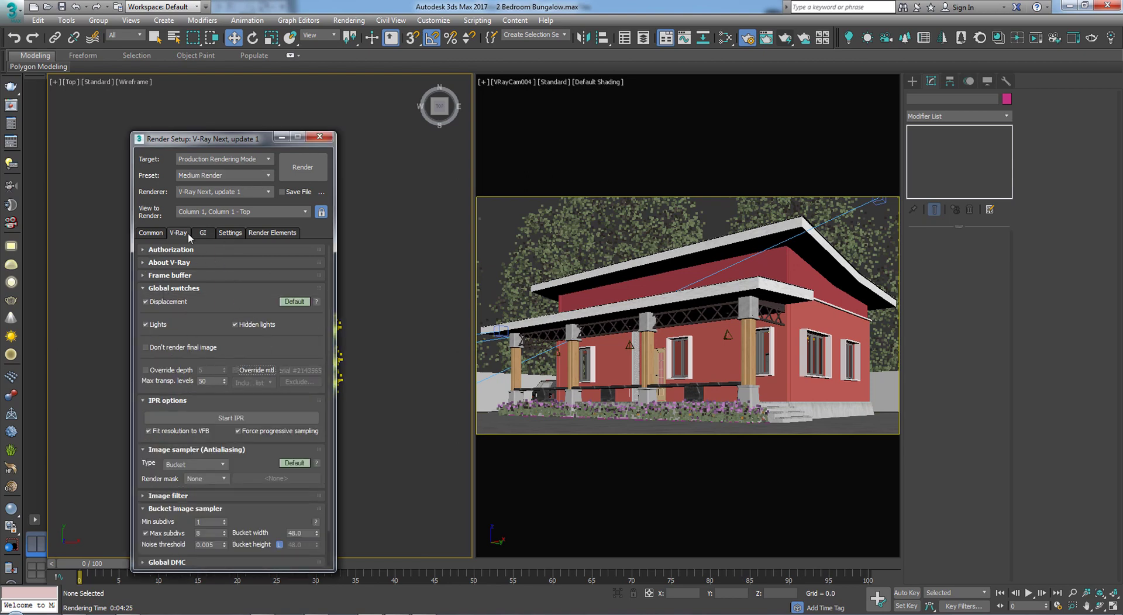
{"action": "left_click", "coordinate": [205, 176]}
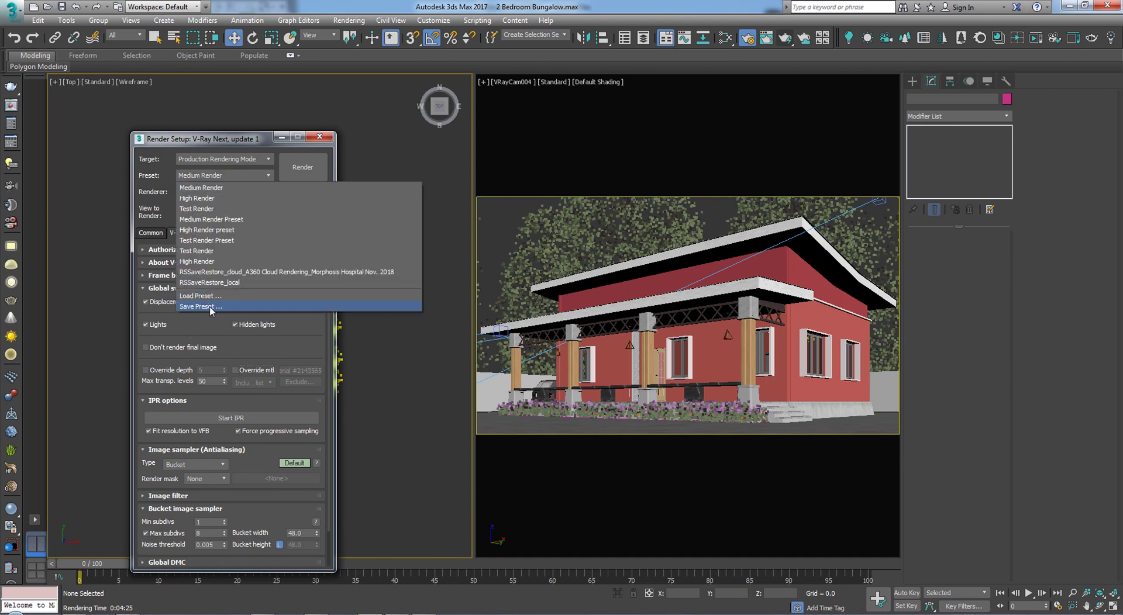
{"action": "left_click", "coordinate": [209, 306]}
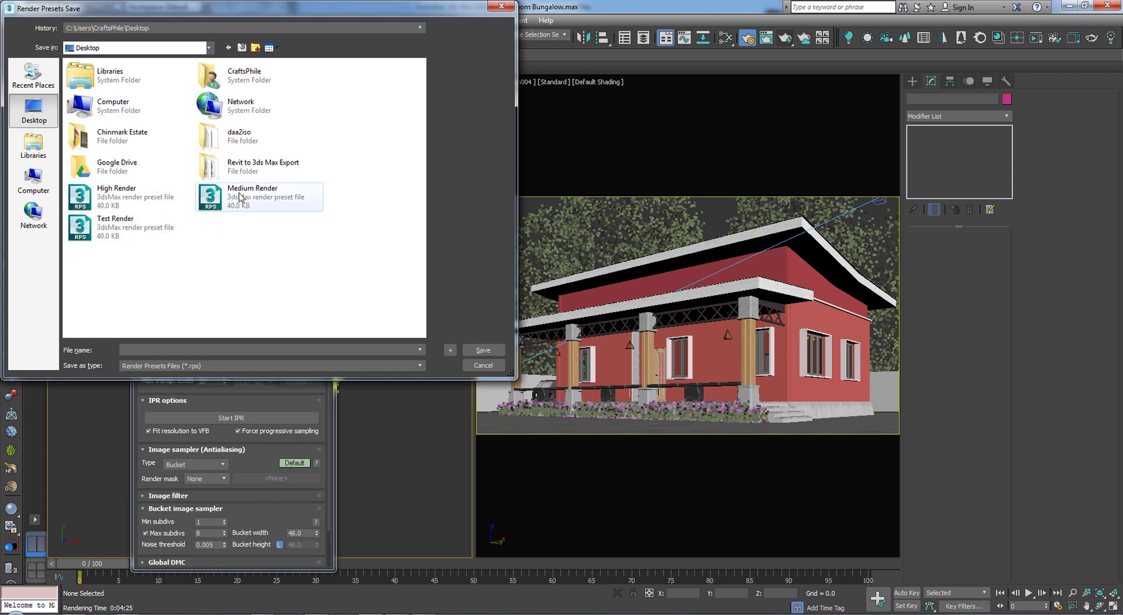
{"action": "left_click", "coordinate": [239, 197]}
{"action": "left_click", "coordinate": [483, 350]}
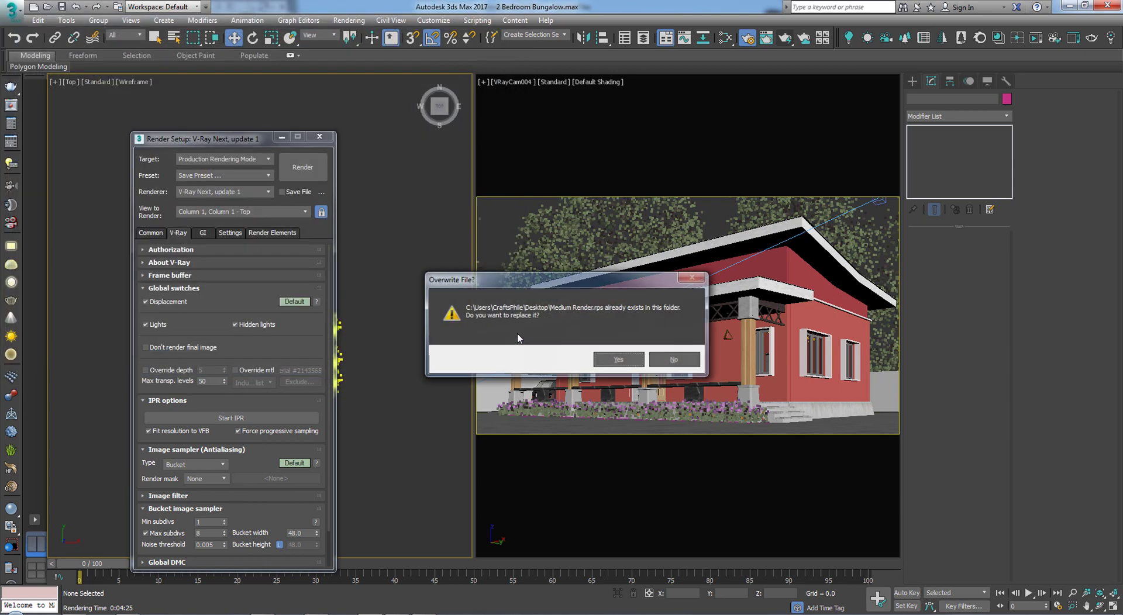
{"action": "left_click", "coordinate": [616, 362]}
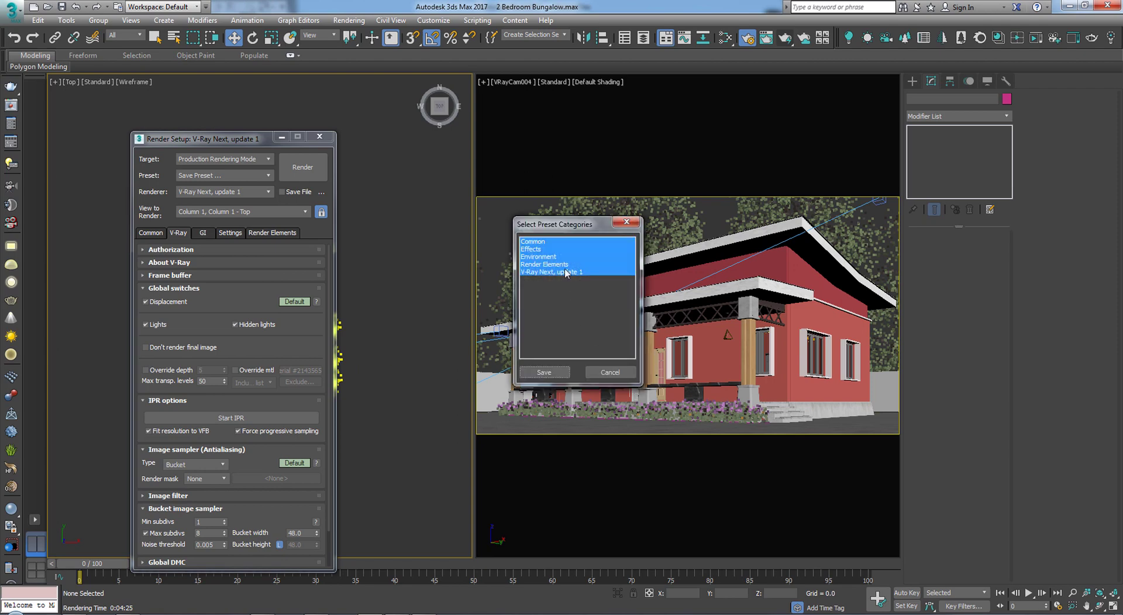
{"action": "left_click", "coordinate": [552, 273]}
{"action": "left_click", "coordinate": [544, 372]}
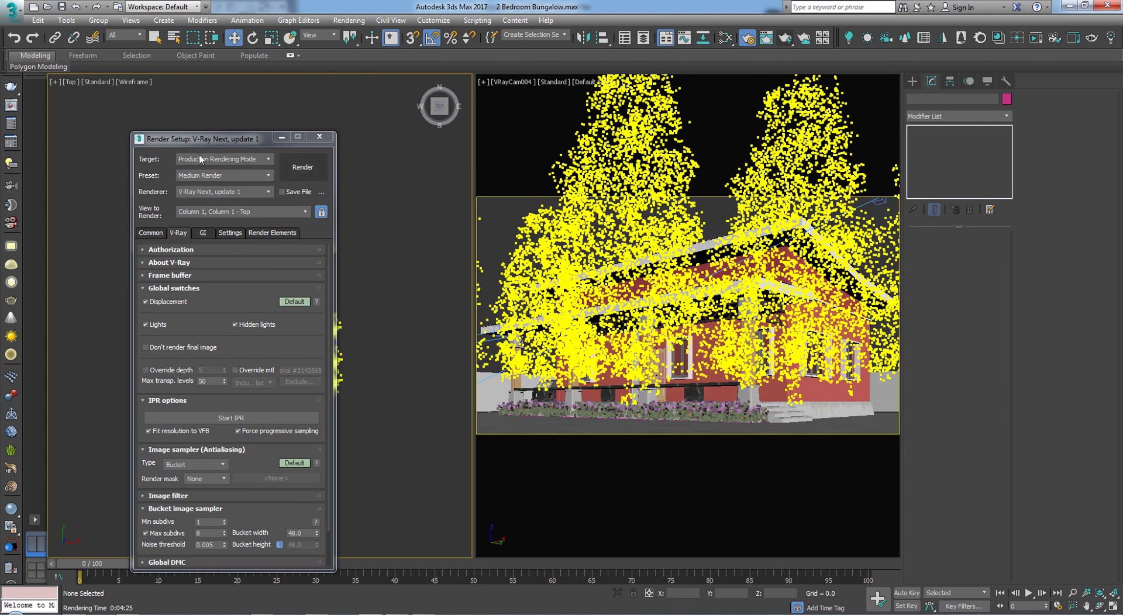
- Render the bungalow with its real materials and examine the image's walls, windows, porch and planting for noise and detail
{"action": "left_click", "coordinate": [306, 169]}
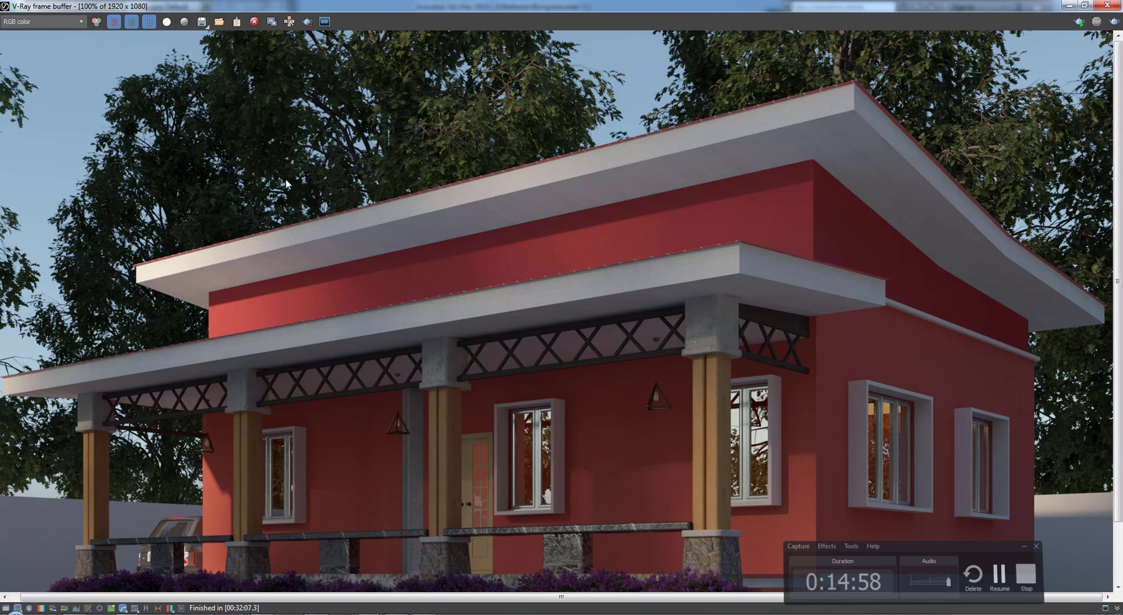
{"action": "left_click_drag", "start_coordinate": [1118, 211], "coordinate": [1118, 275]}
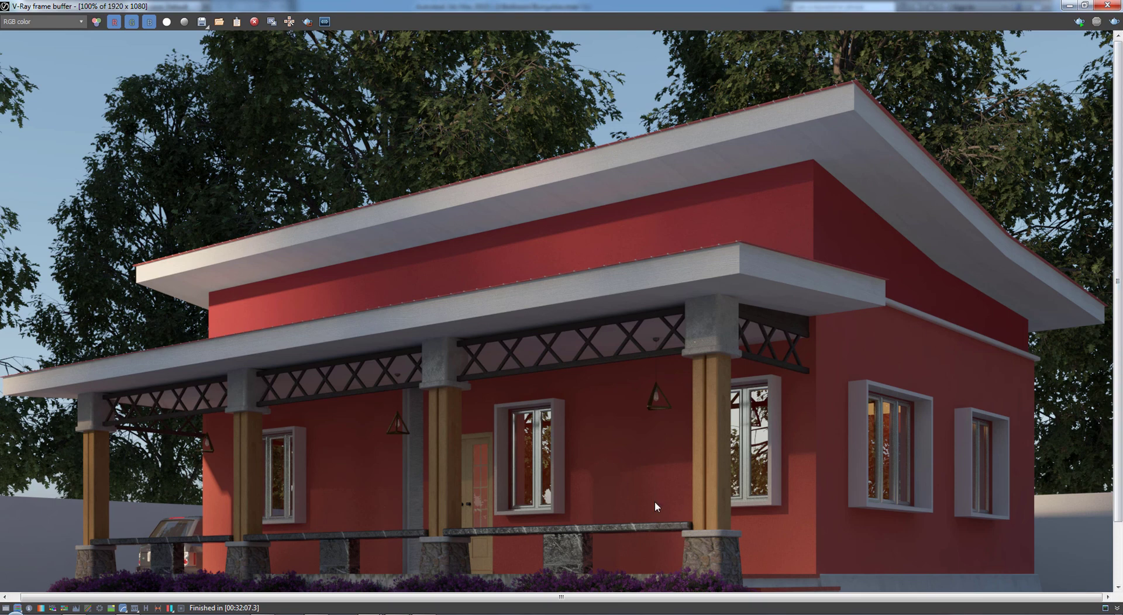
{"action": "scroll", "coordinate": [655, 500], "scroll_direction": "up", "scroll_amount": 3}
{"action": "scroll", "coordinate": [615, 379], "scroll_direction": "down", "scroll_amount": 2}
{"action": "scroll", "coordinate": [475, 424], "scroll_direction": "up", "scroll_amount": 3}
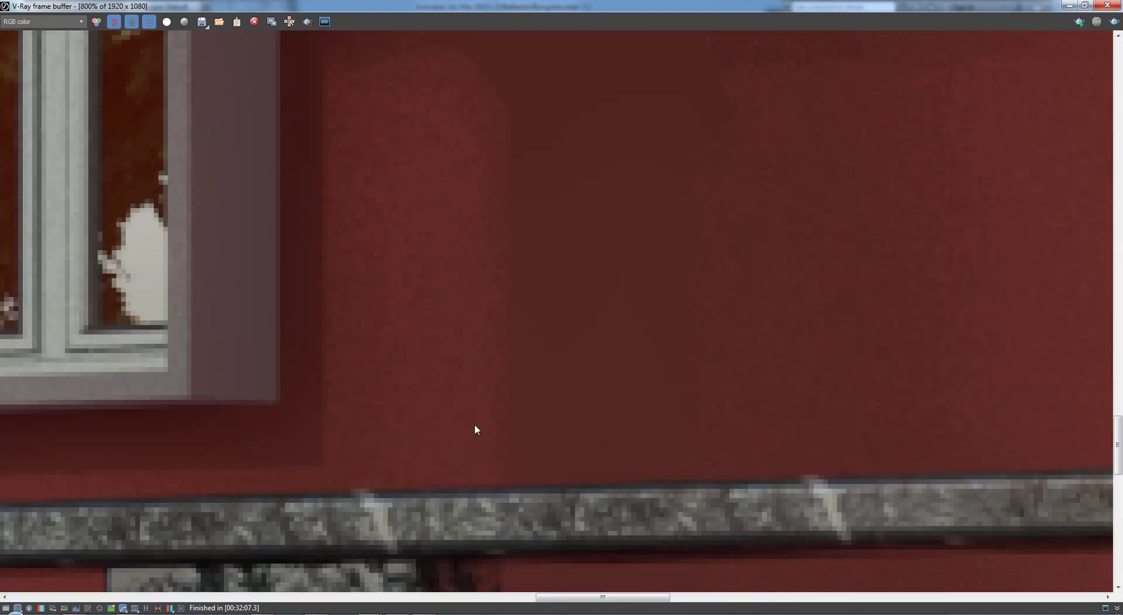
{"action": "scroll", "coordinate": [438, 298], "scroll_direction": "down", "scroll_amount": 2}
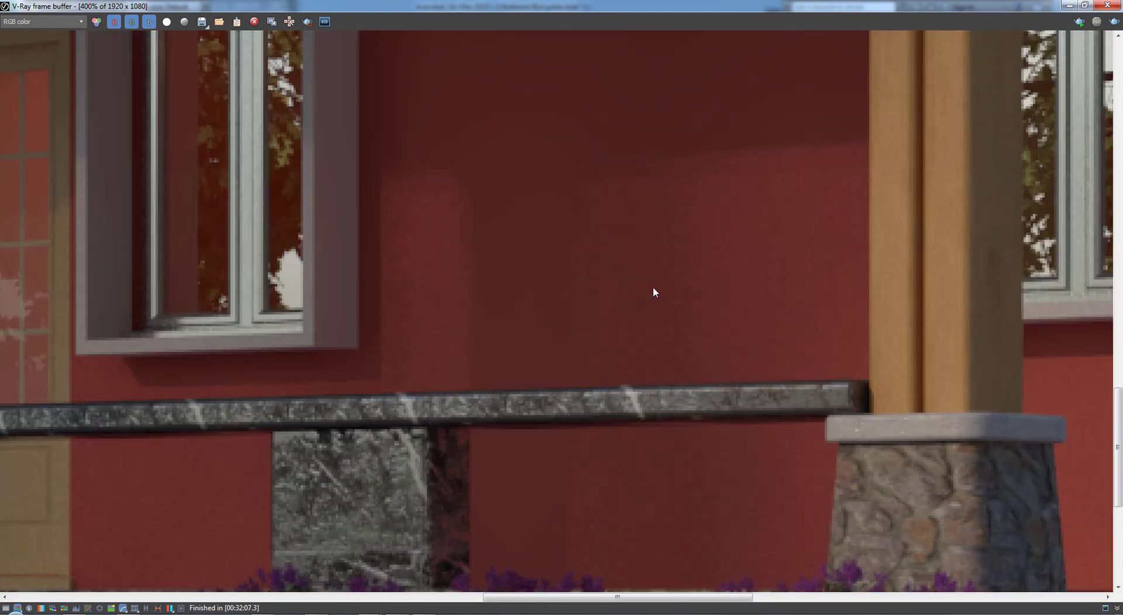
{"action": "scroll", "coordinate": [641, 345], "scroll_direction": "down", "scroll_amount": 1}
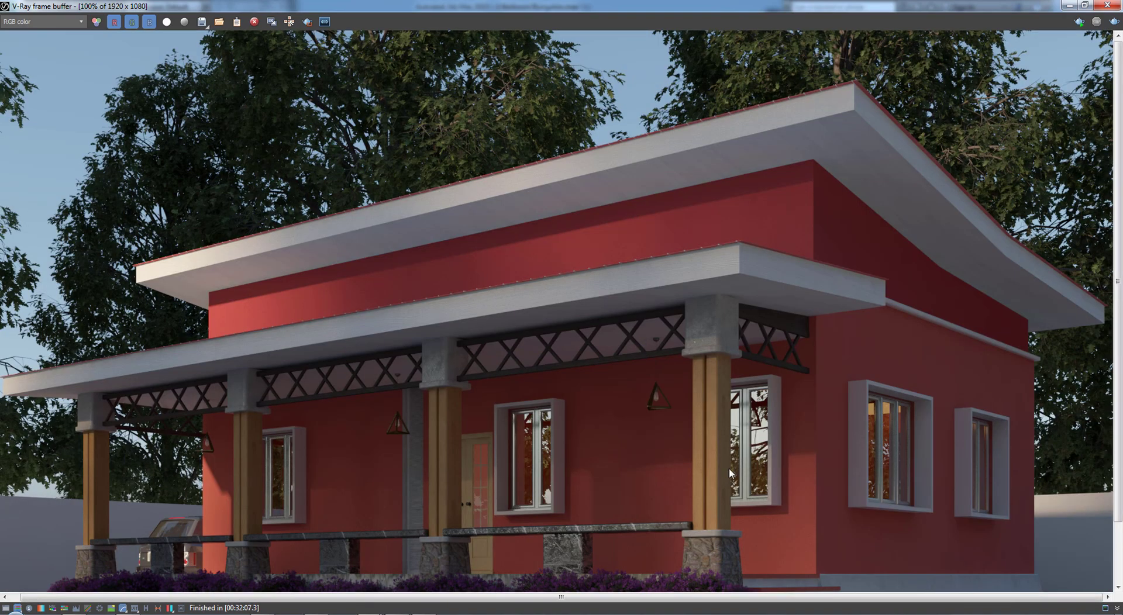
{"action": "left_click_drag", "start_coordinate": [1118, 184], "coordinate": [1120, 117]}
{"action": "left_click_drag", "start_coordinate": [1118, 438], "coordinate": [1119, 494]}
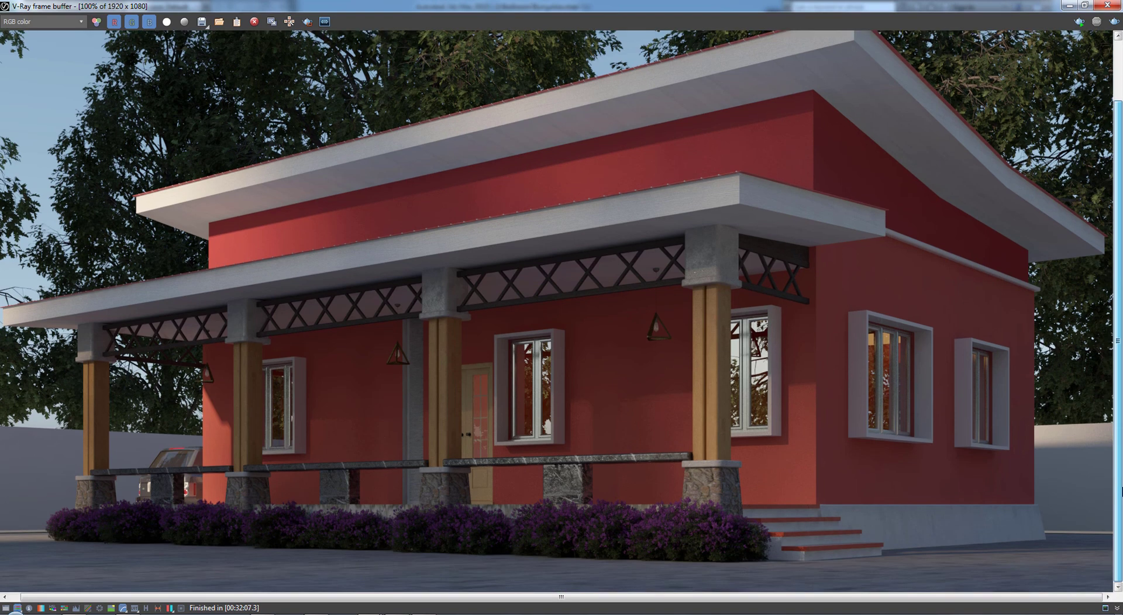